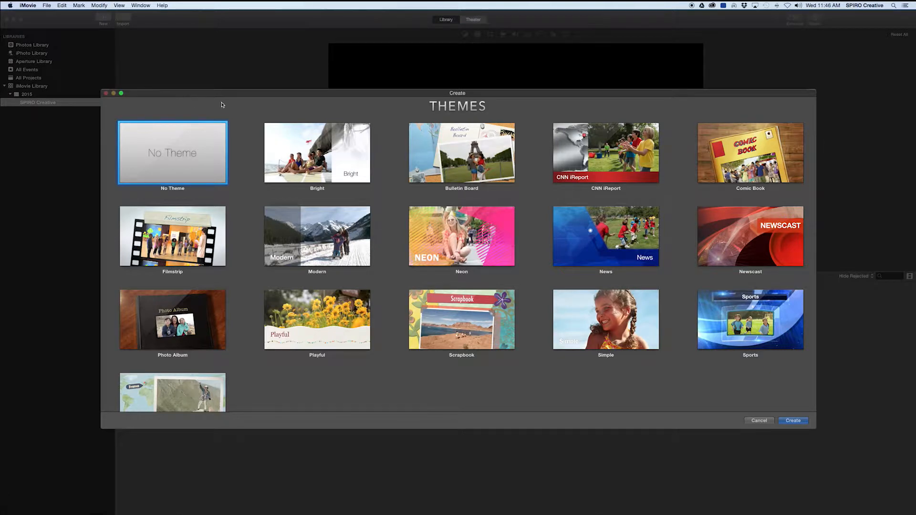
# - Create a new No Theme movie project named 'Katherine'
pyautogui.click(462, 154)
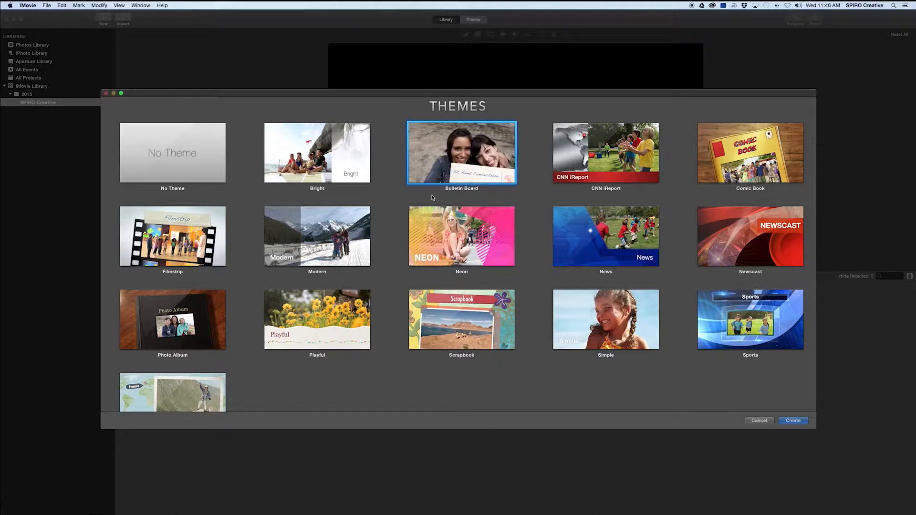
pyautogui.moveTo(463, 153)
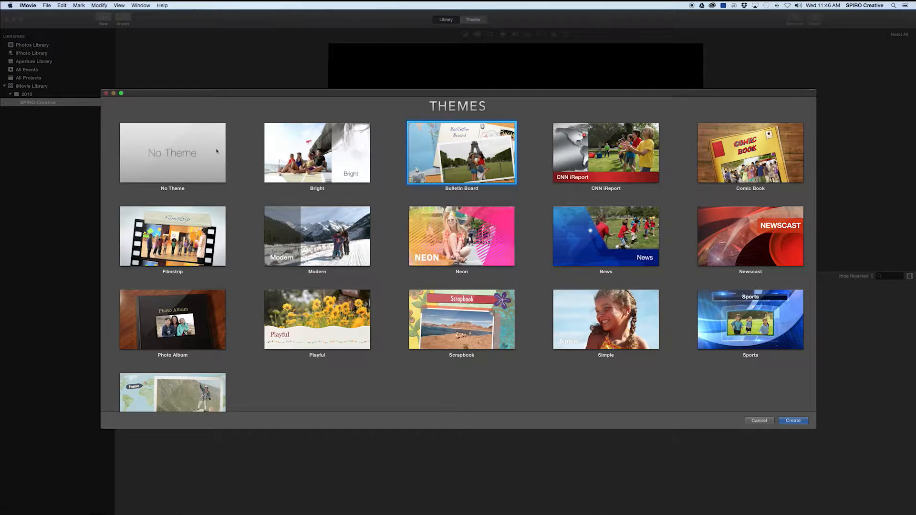
pyautogui.click(193, 151)
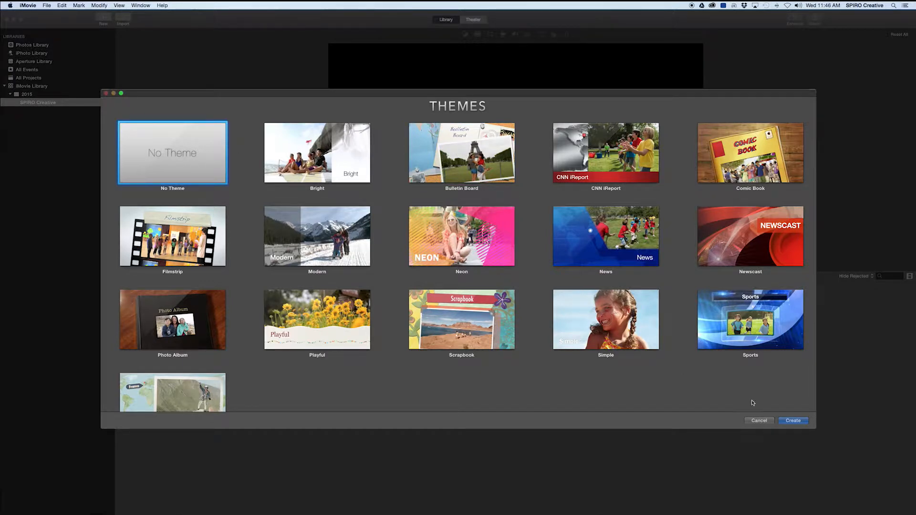
pyautogui.click(792, 420)
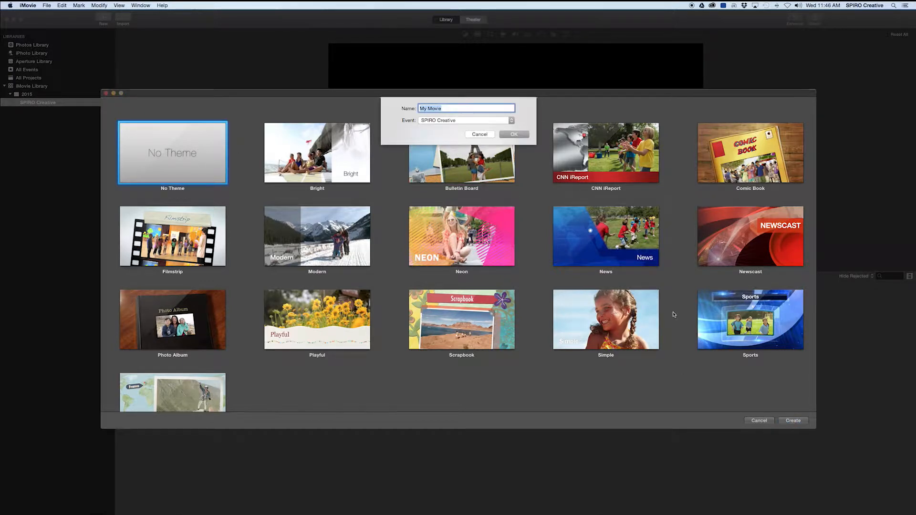
pyautogui.write('Katherine')
pyautogui.click(523, 137)
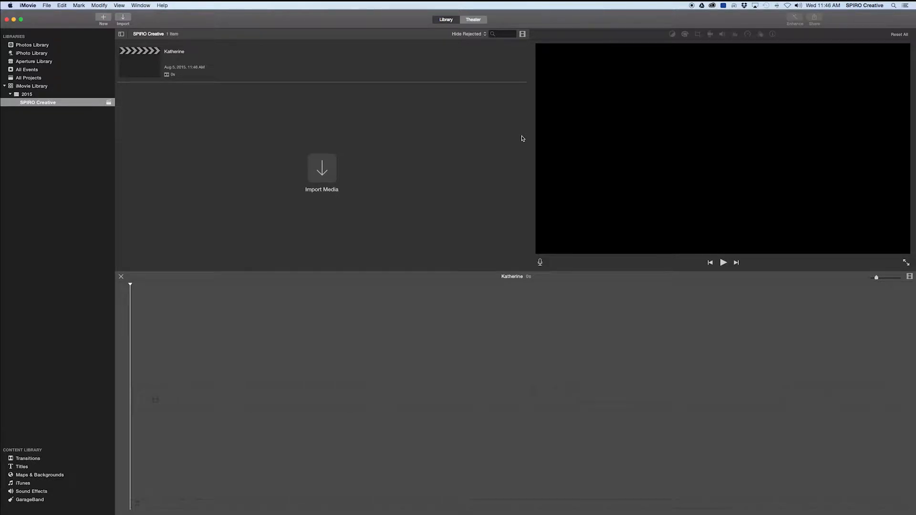
# - Import the MP3 track, MVI_0605.MOV and MVI_0634.MOV from the Katherine folder
pyautogui.click(321, 165)
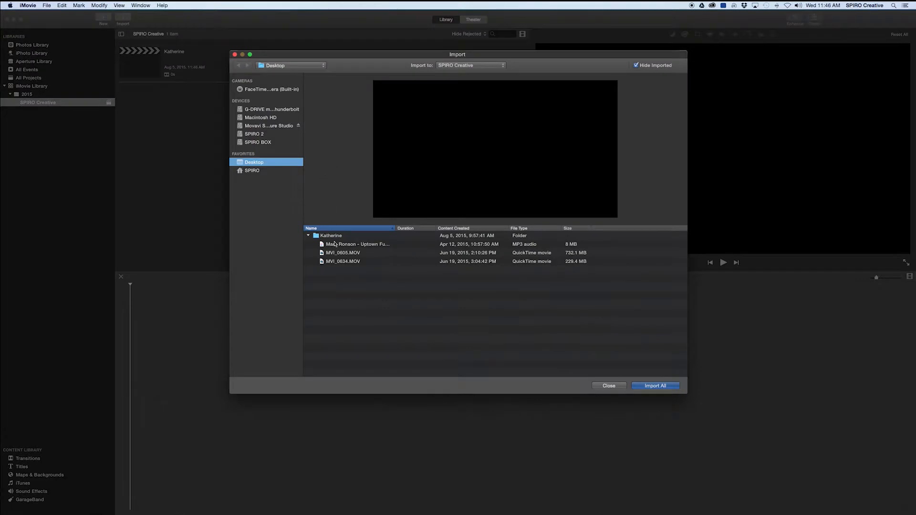
pyautogui.moveTo(336, 272); pyautogui.dragTo(336, 244)
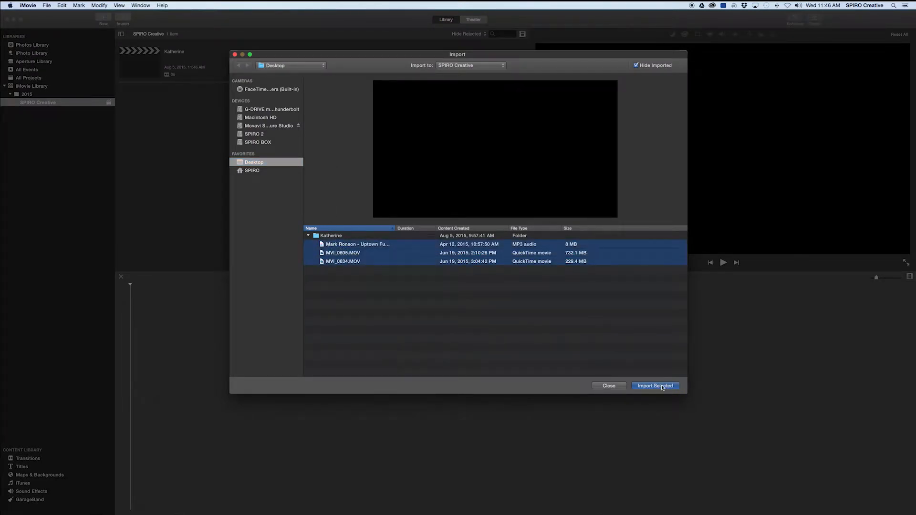
pyautogui.click(662, 387)
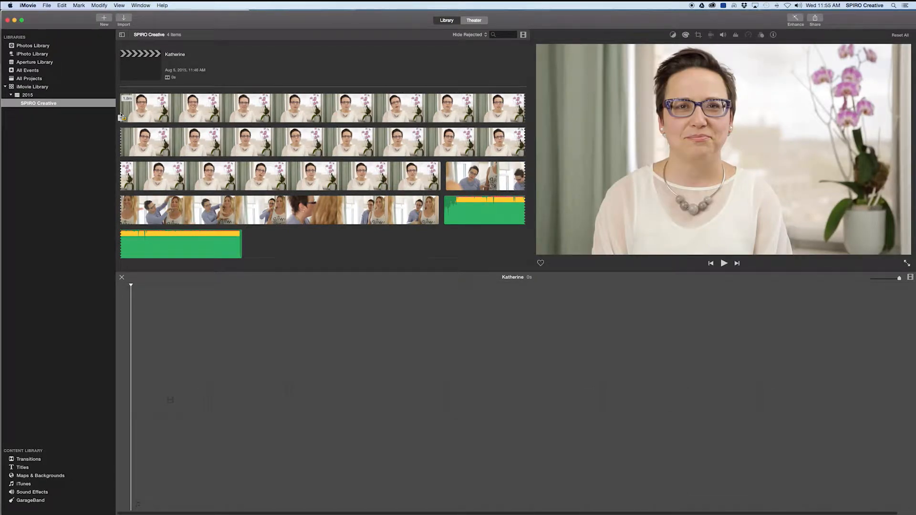
# - Preview the first interview clip and add a marked range to the timeline, making 1m 43s
pyautogui.press('space')
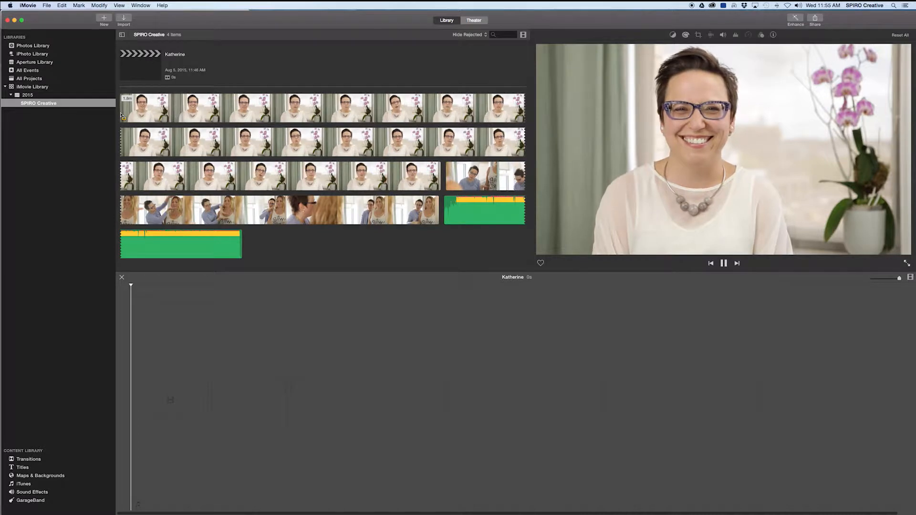
pyautogui.press('space')
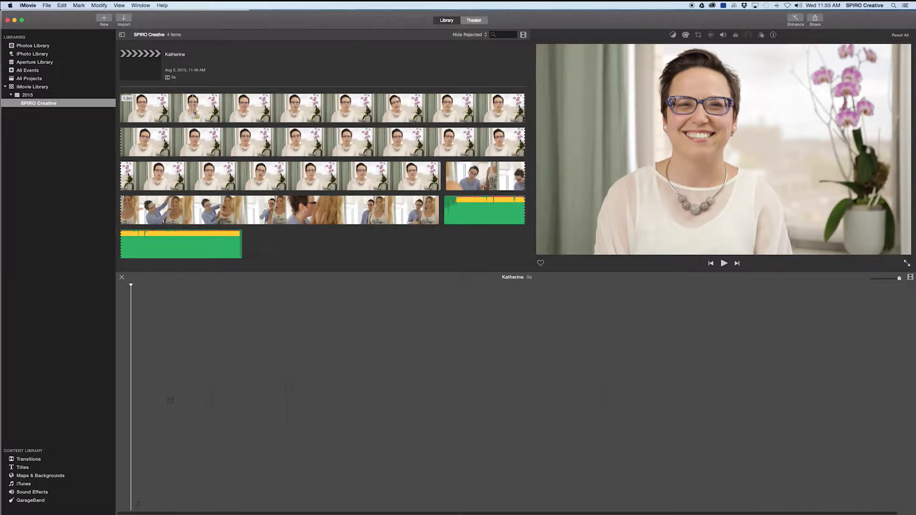
pyautogui.moveTo(193, 112); pyautogui.dragTo(443, 181)
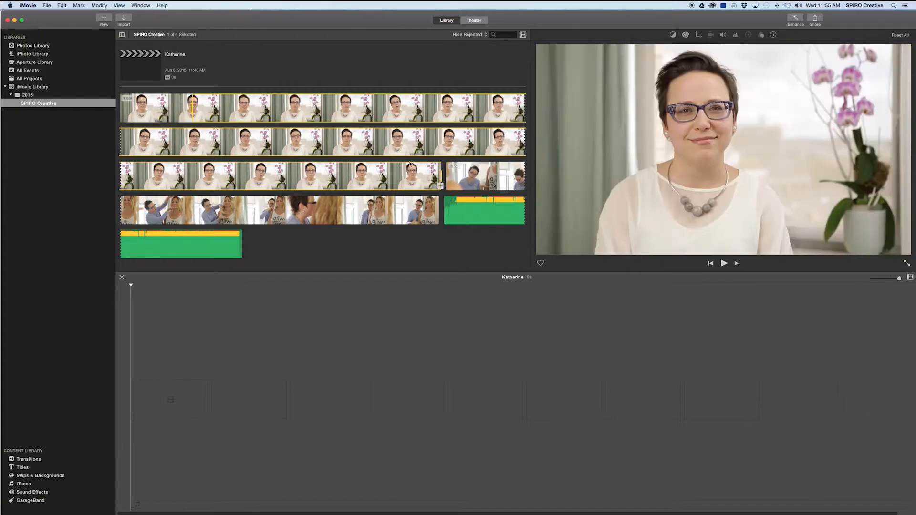
pyautogui.moveTo(354, 145); pyautogui.dragTo(234, 355)
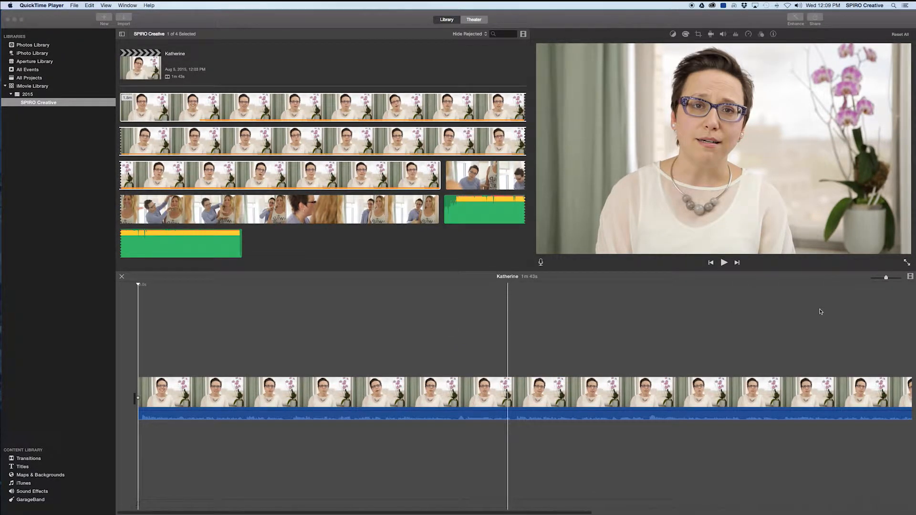
# - Zoom the timeline and increase Clip Size so the interview clip displays larger
pyautogui.click(885, 279)
pyautogui.moveTo(886, 279)
pyautogui.mouseDown()
pyautogui.moveTo(899, 279)
pyautogui.moveTo(871, 280)
pyautogui.moveTo(886, 279)
pyautogui.mouseUp()
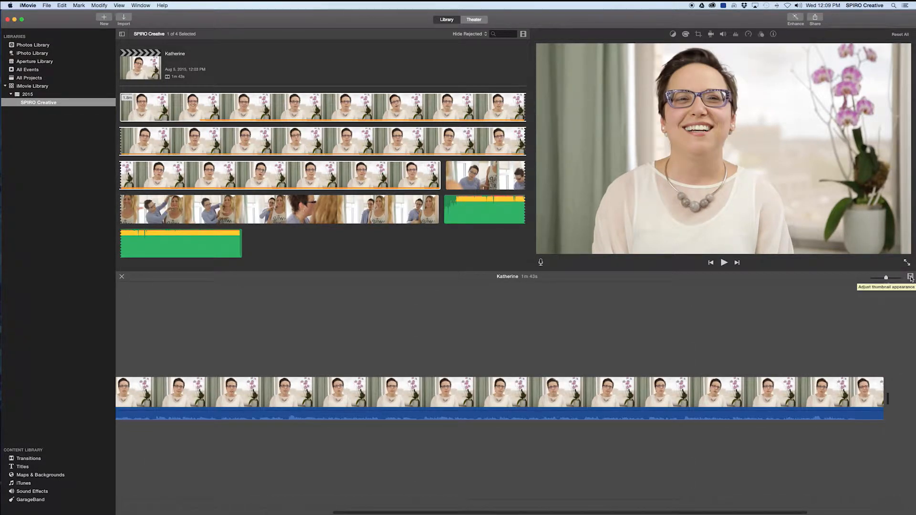
pyautogui.click(910, 277)
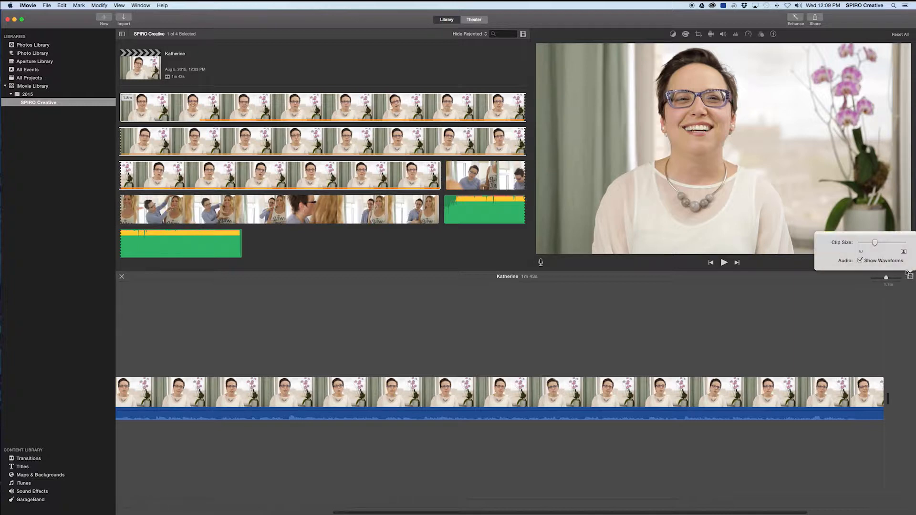
pyautogui.moveTo(876, 245)
pyautogui.mouseDown()
pyautogui.moveTo(907, 244)
pyautogui.moveTo(879, 244)
pyautogui.mouseUp()
pyautogui.click(871, 336)
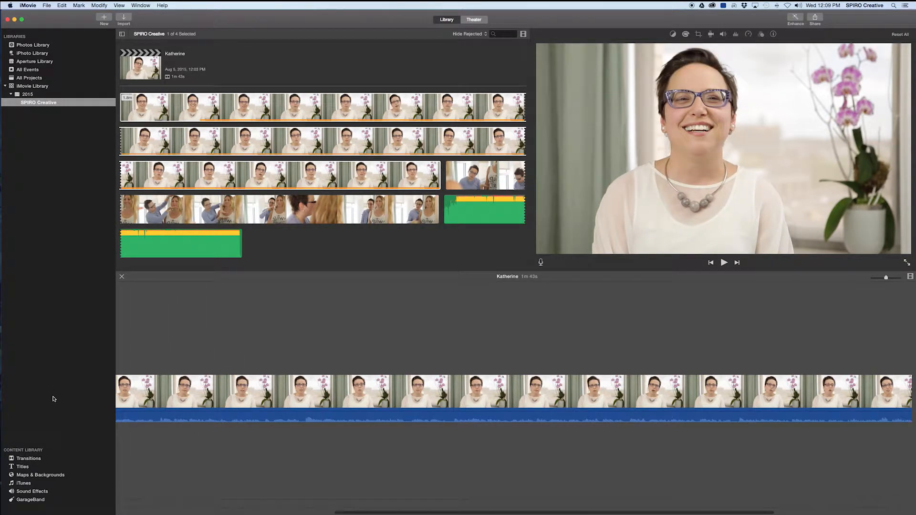
pyautogui.click(30, 459)
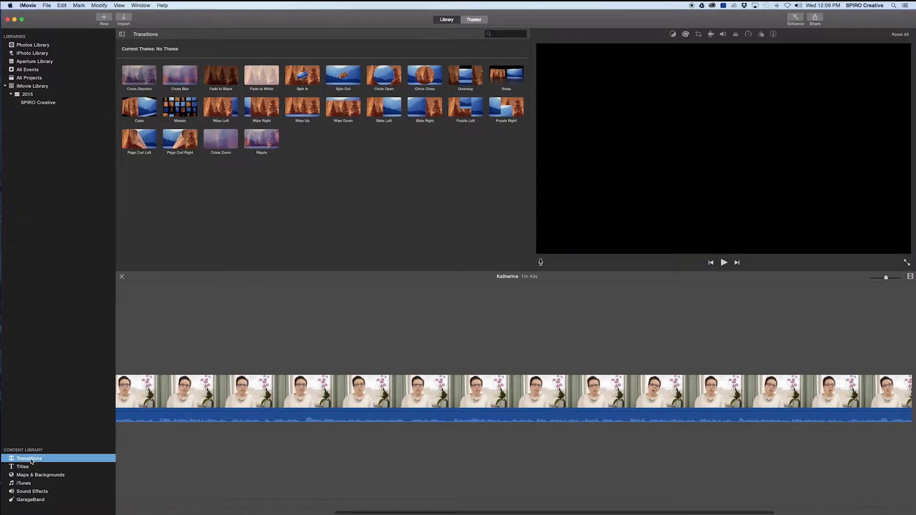
pyautogui.click(175, 82)
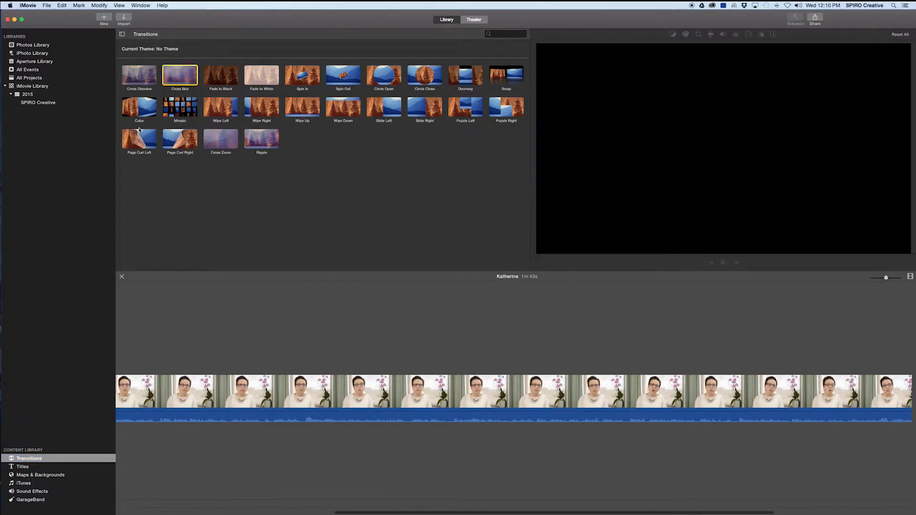
pyautogui.click(42, 103)
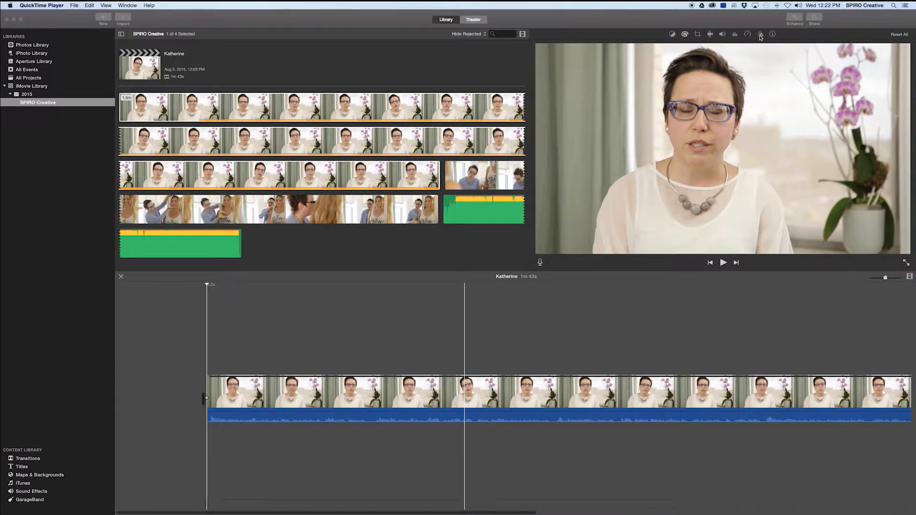
# - Apply Auto colour balance and tweak highlights and saturation in Color Correction
pyautogui.click(673, 35)
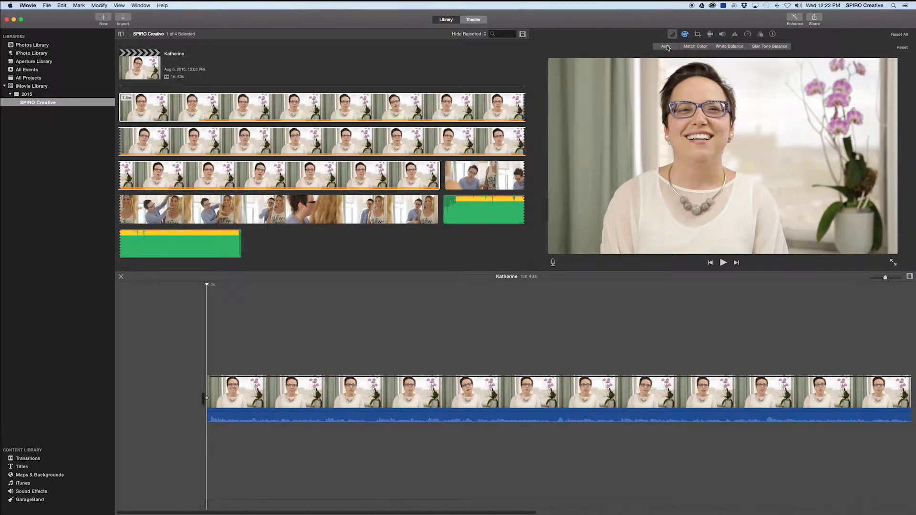
pyautogui.click(666, 46)
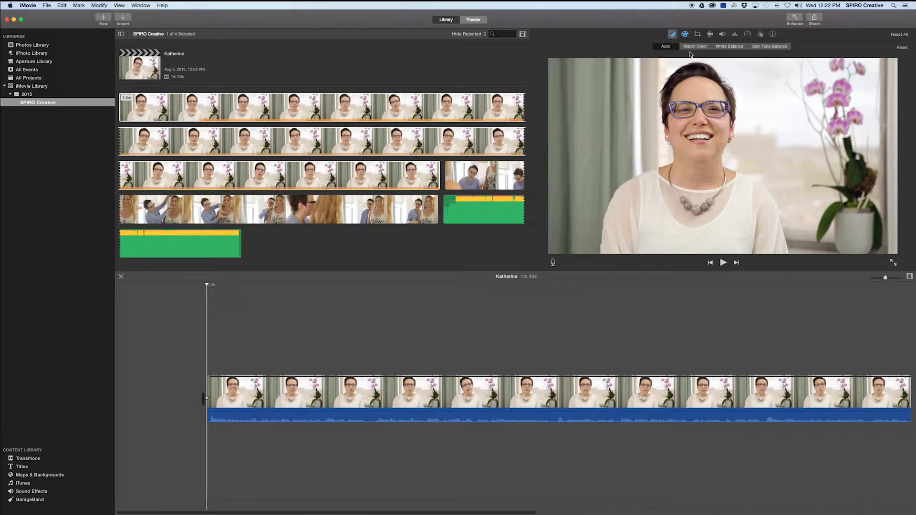
pyautogui.click(685, 36)
pyautogui.moveTo(729, 47)
pyautogui.mouseDown()
pyautogui.moveTo(683, 48)
pyautogui.moveTo(736, 47)
pyautogui.mouseUp()
pyautogui.moveTo(798, 47); pyautogui.dragTo(817, 48)
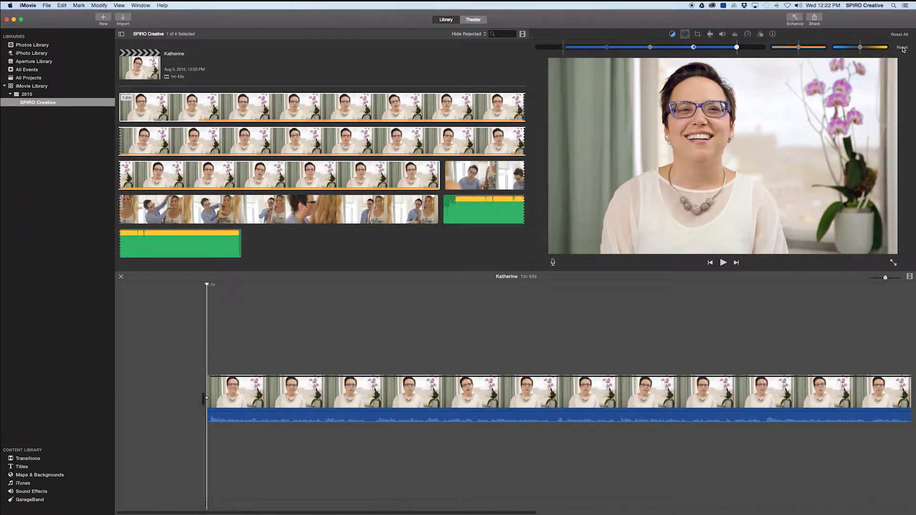
# - Browse Crop, Stabilization, Volume, Noise Reduction and Clip Filter, leaving video effect at None
pyautogui.click(697, 36)
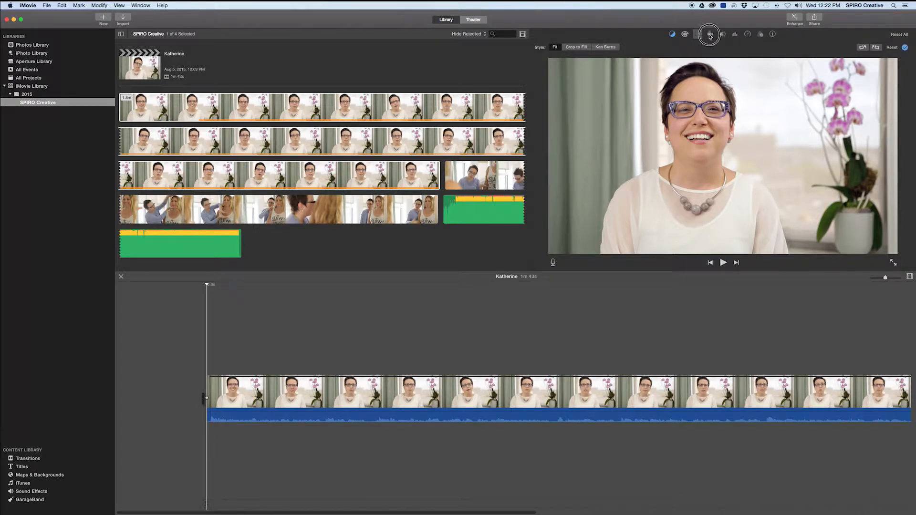
pyautogui.click(710, 34)
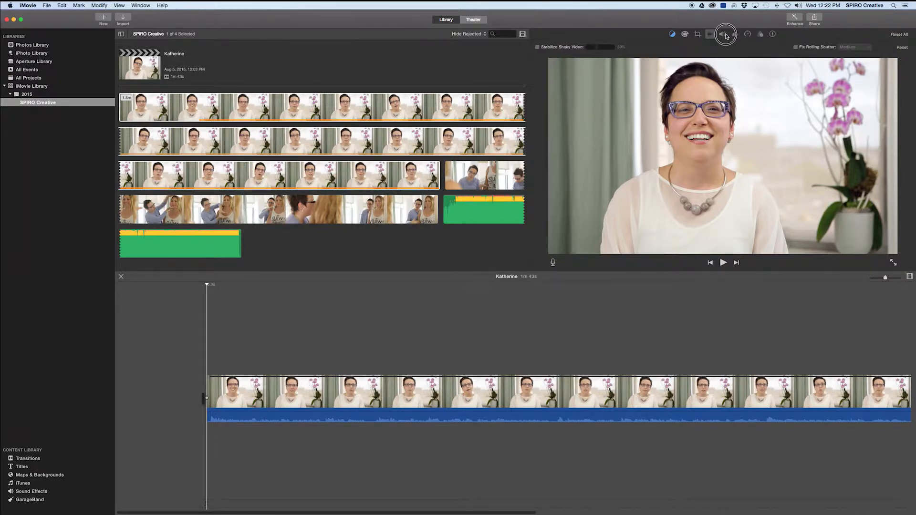
pyautogui.click(723, 35)
pyautogui.click(734, 35)
pyautogui.click(760, 34)
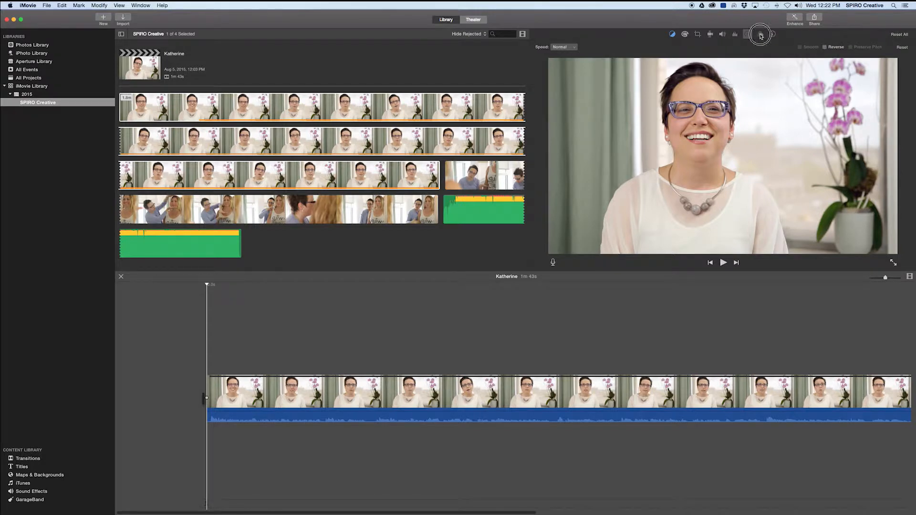
pyautogui.click(619, 47)
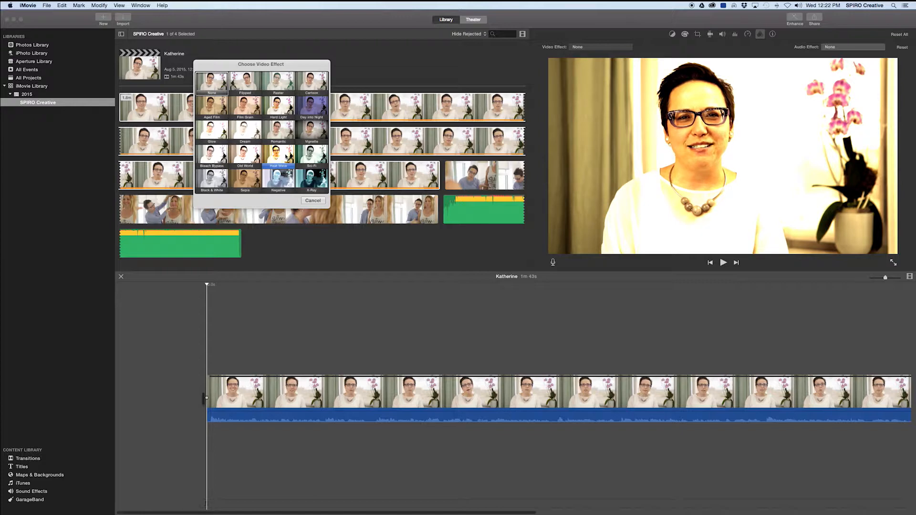
pyautogui.click(322, 202)
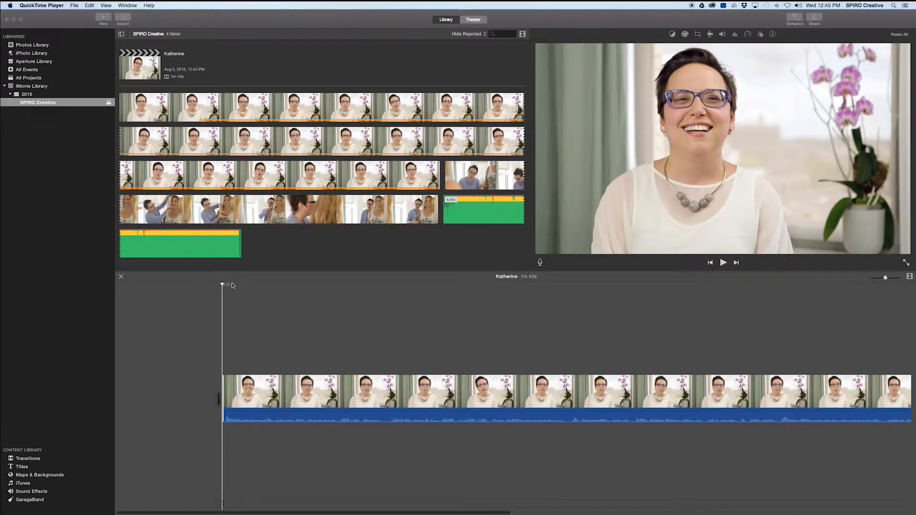
# - Split the interview clip into two pieces at the chosen playhead position
pyautogui.click(233, 305)
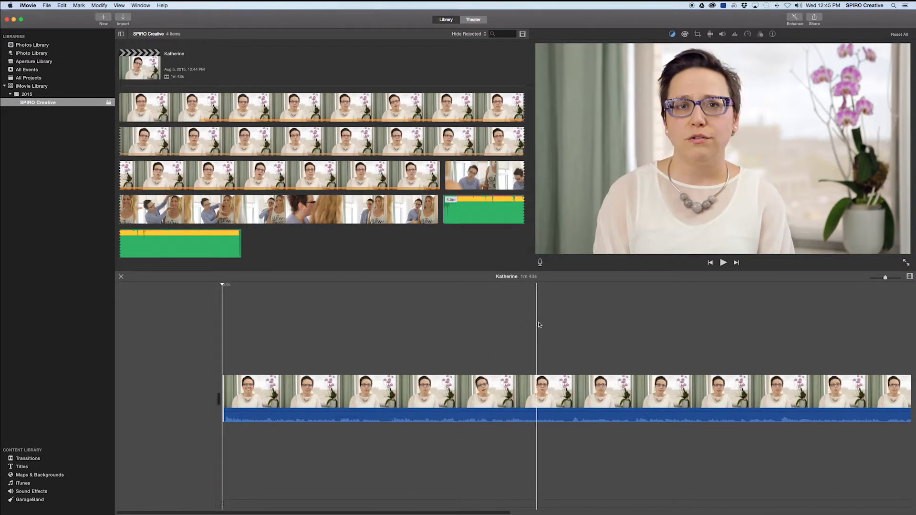
pyautogui.click(565, 328)
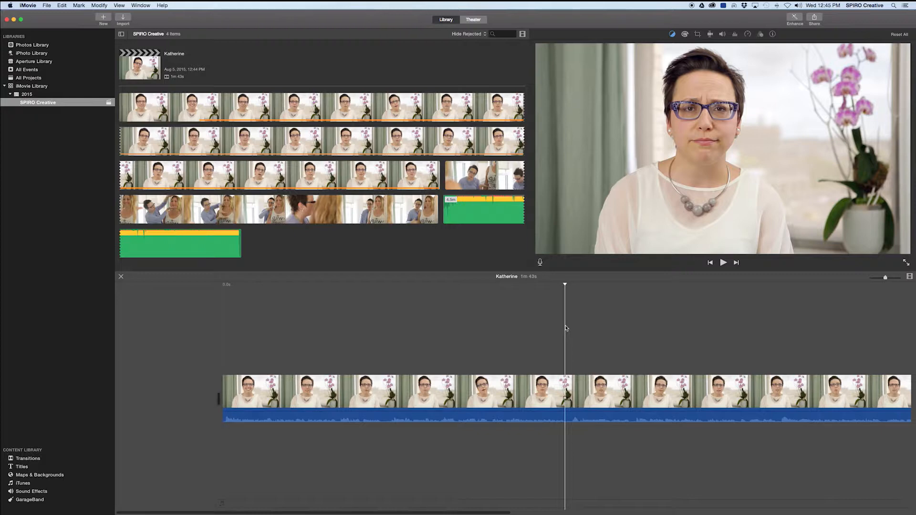
pyautogui.click(566, 389)
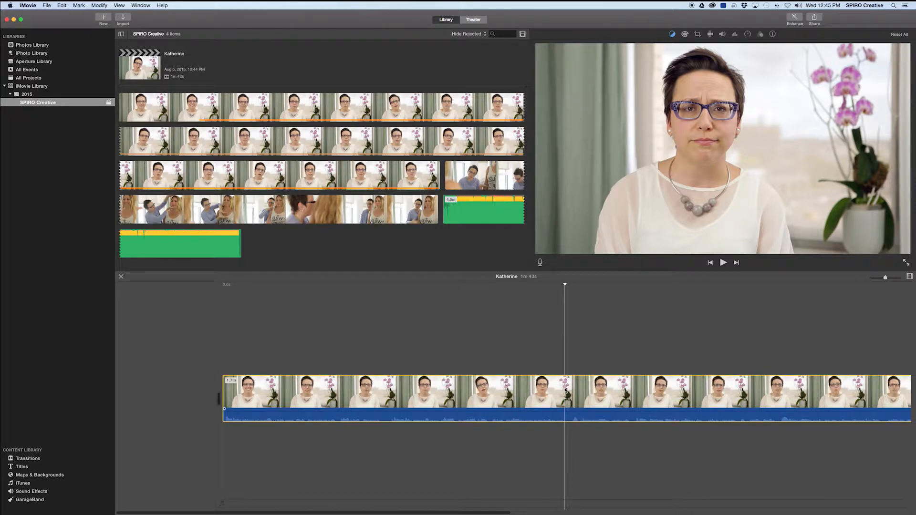
pyautogui.rightClick(565, 389)
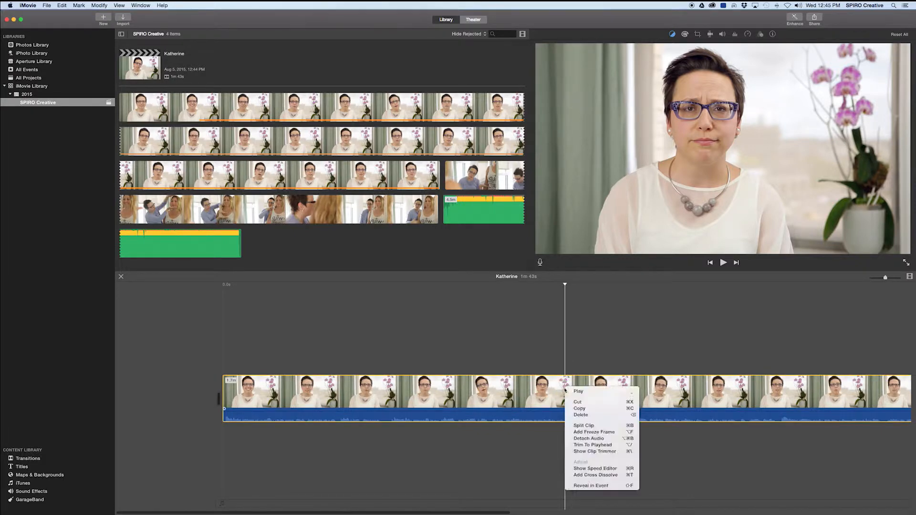
pyautogui.click(582, 425)
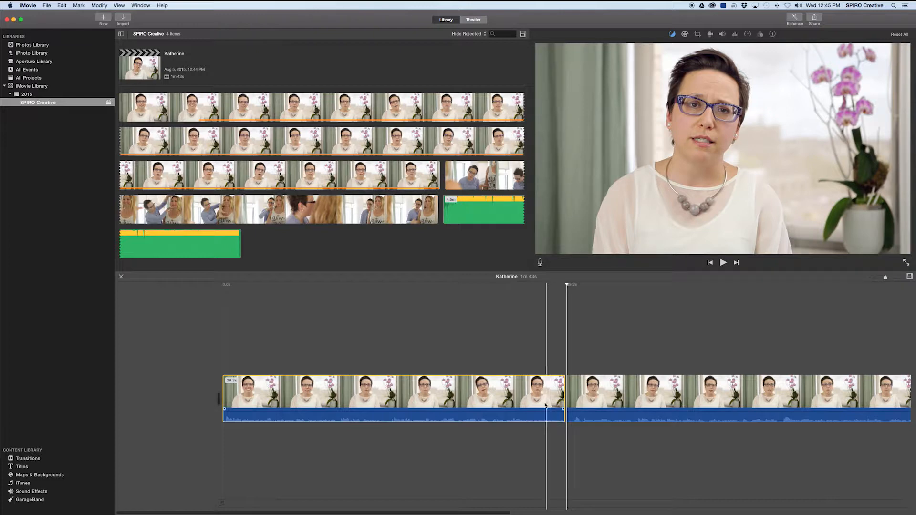
pyautogui.click(66, 6)
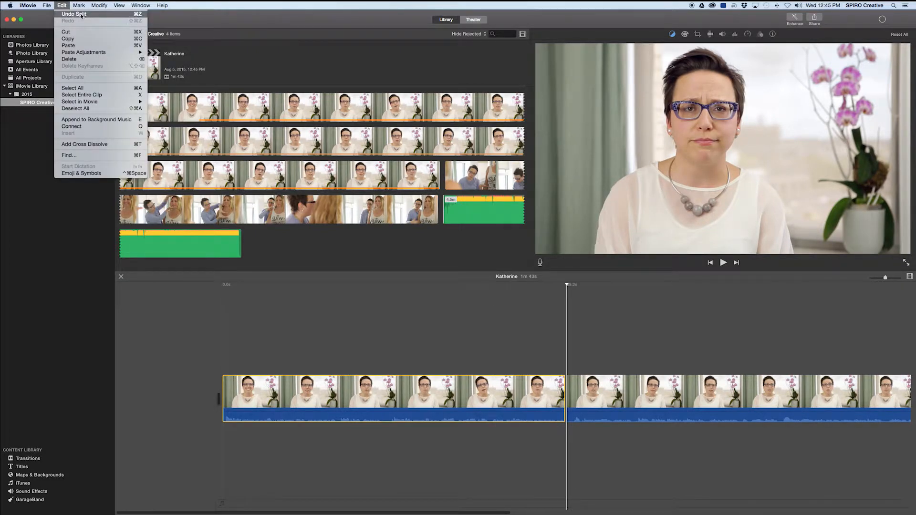
# - Split again just past the first cut and delete the short slice, leaving 1m 42s
pyautogui.click(173, 19)
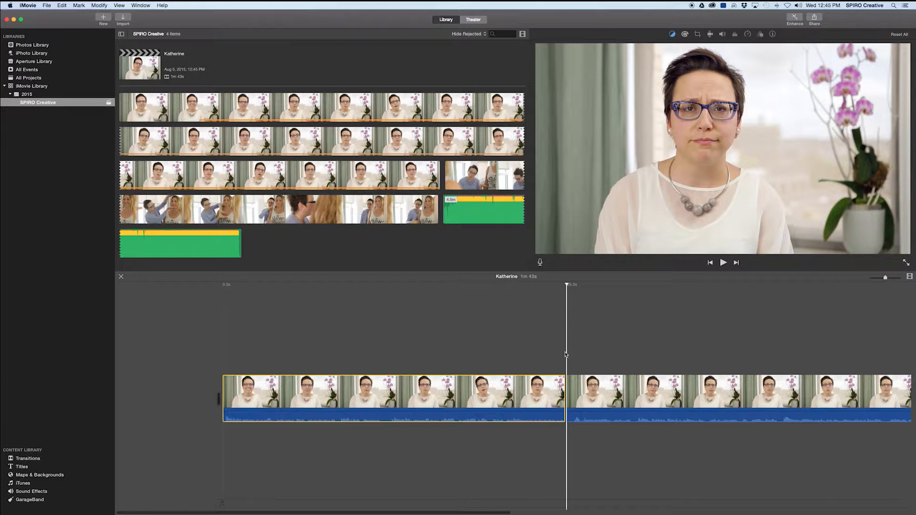
pyautogui.click(567, 286)
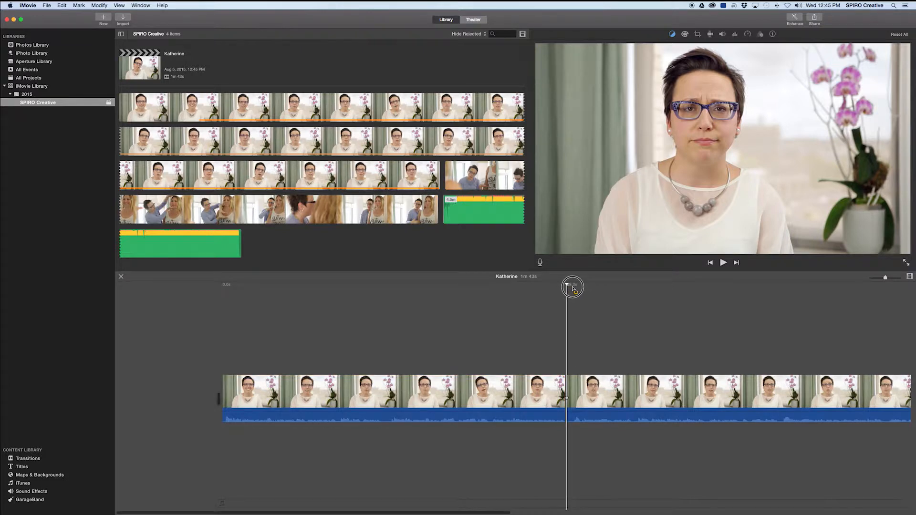
pyautogui.click(573, 289)
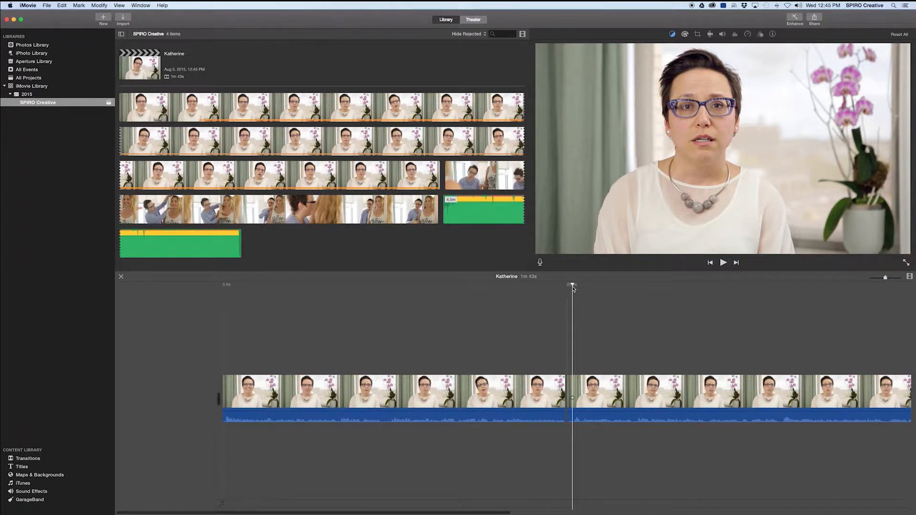
pyautogui.click(573, 389)
pyautogui.rightClick(574, 388)
pyautogui.click(583, 429)
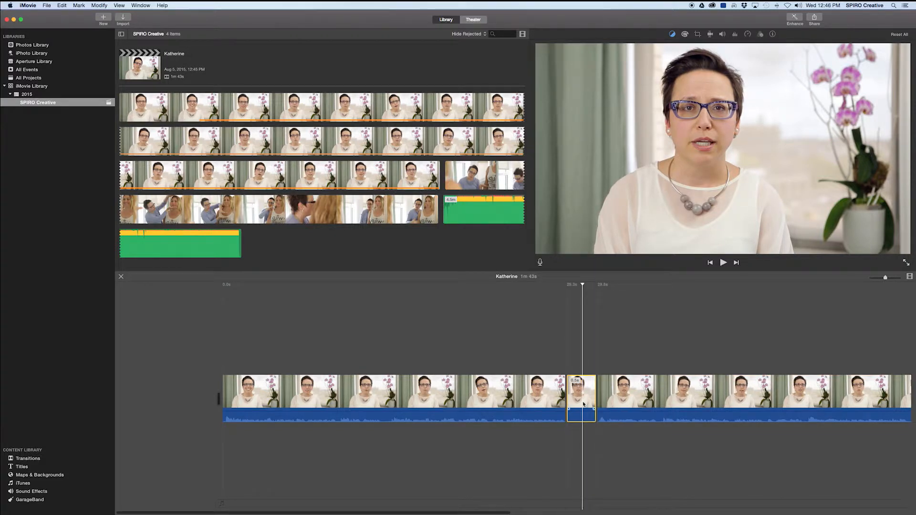
pyautogui.press('Delete')
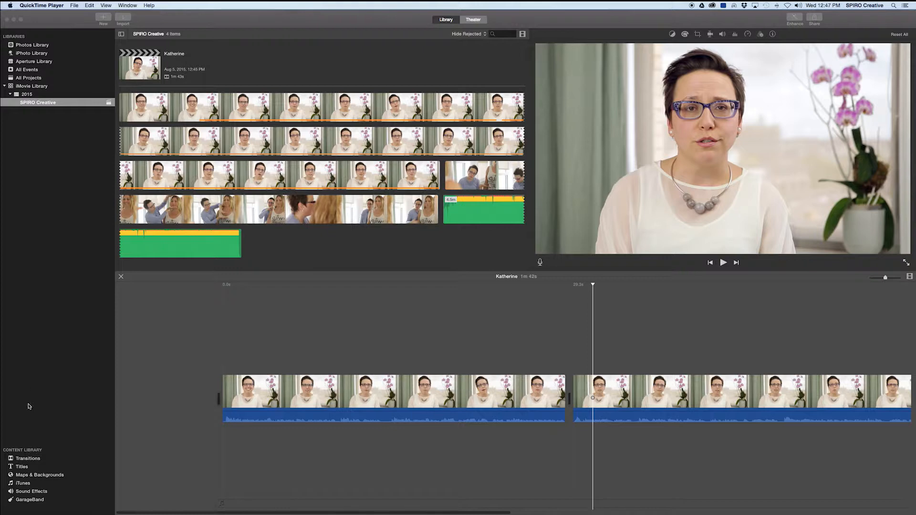
# - Preview the Cross Blur, Wipe Right, Wipe Up and Cross Dissolve transitions
pyautogui.click(29, 460)
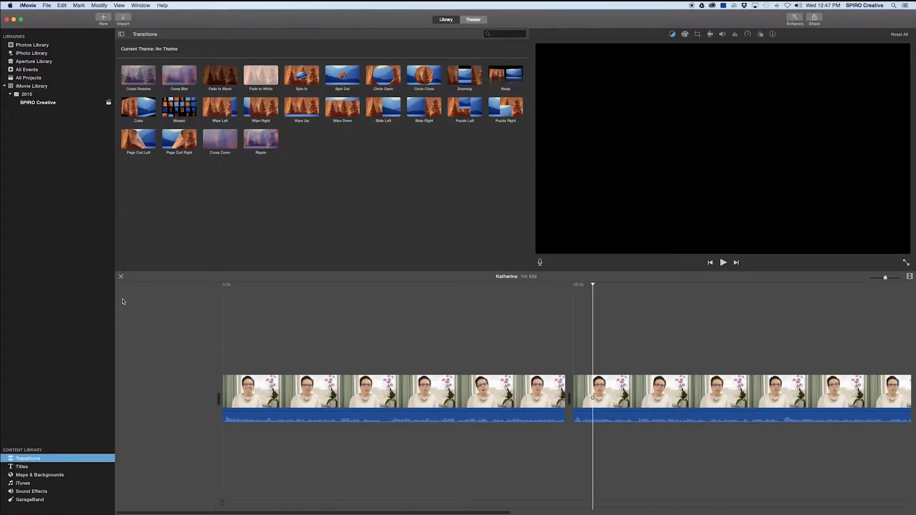
pyautogui.click(177, 79)
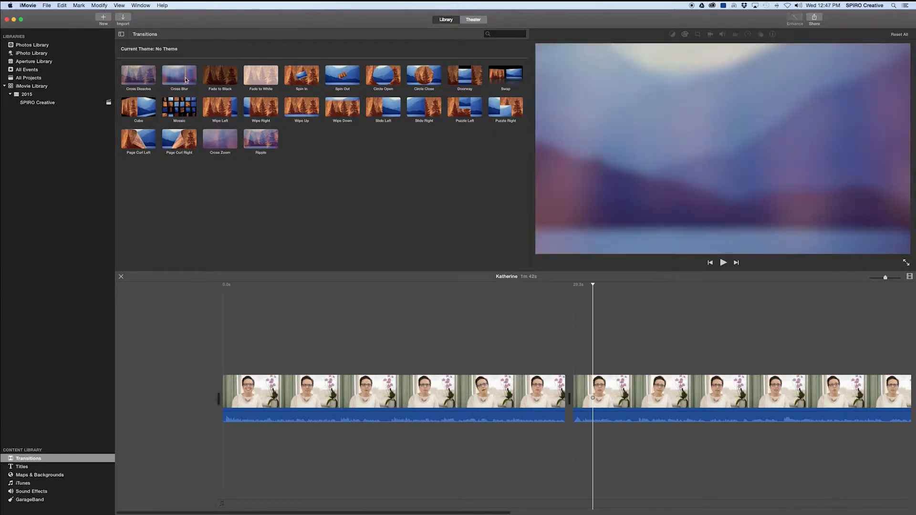
pyautogui.click(248, 108)
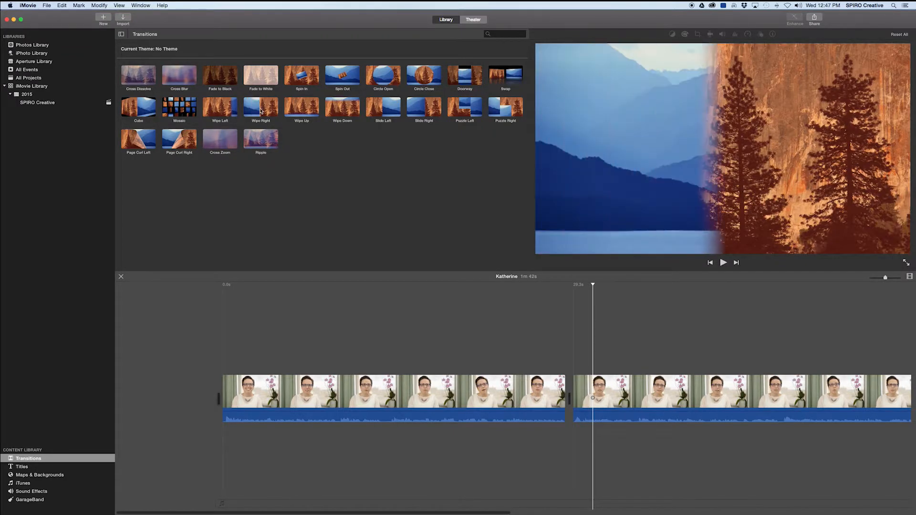
pyautogui.click(304, 112)
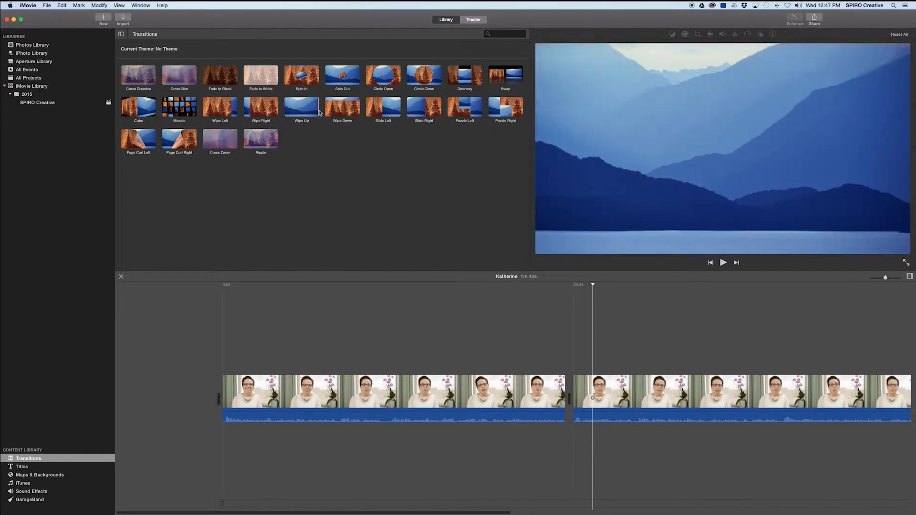
pyautogui.click(141, 76)
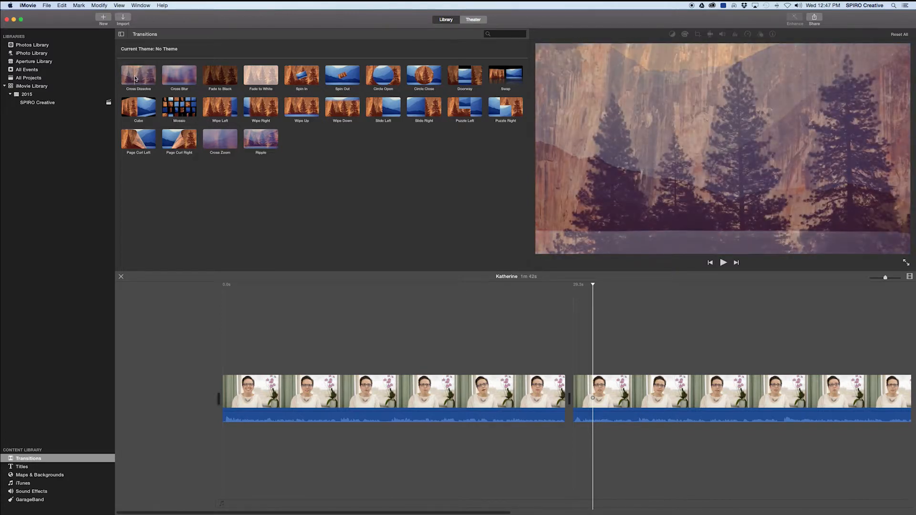
# - Place a Cross Dissolve between the two interview clips and play it back
pyautogui.moveTo(135, 78); pyautogui.dragTo(552, 369)
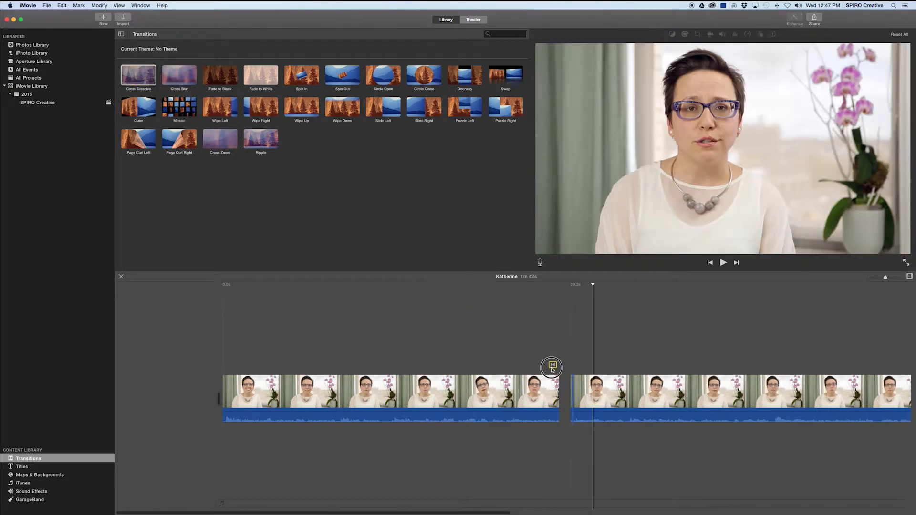
pyautogui.moveTo(564, 405); pyautogui.dragTo(564, 400)
pyautogui.click(529, 355)
pyautogui.press('space')
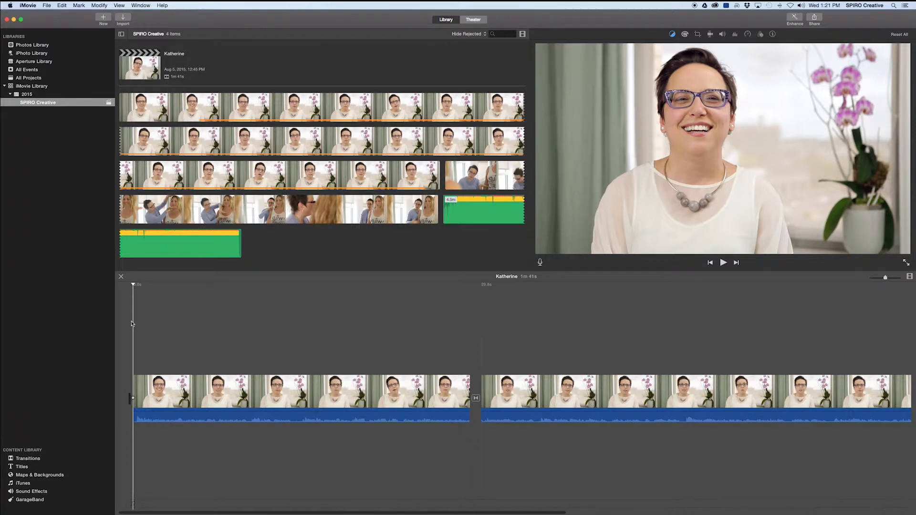
pyautogui.click(21, 467)
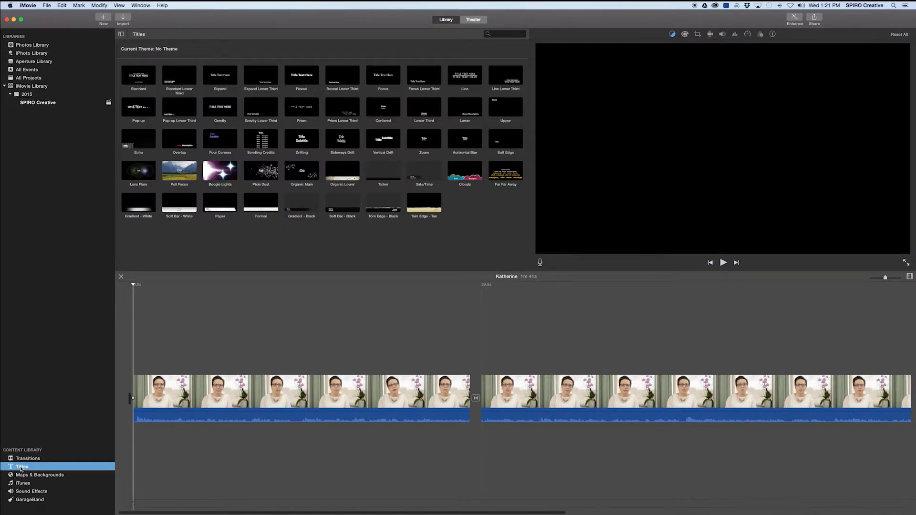
# - Preview Standard and Pixie Dust, then add a Line Lower Third over the first clip's start
pyautogui.click(124, 85)
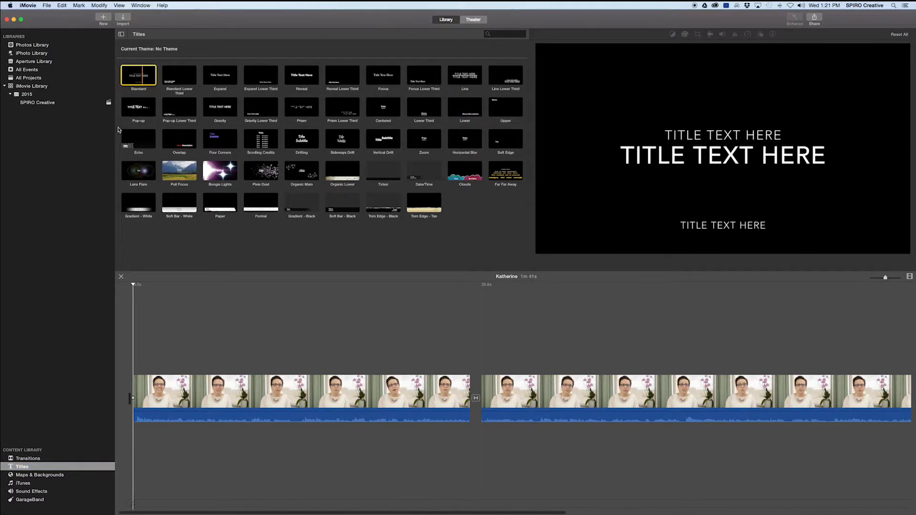
pyautogui.click(246, 179)
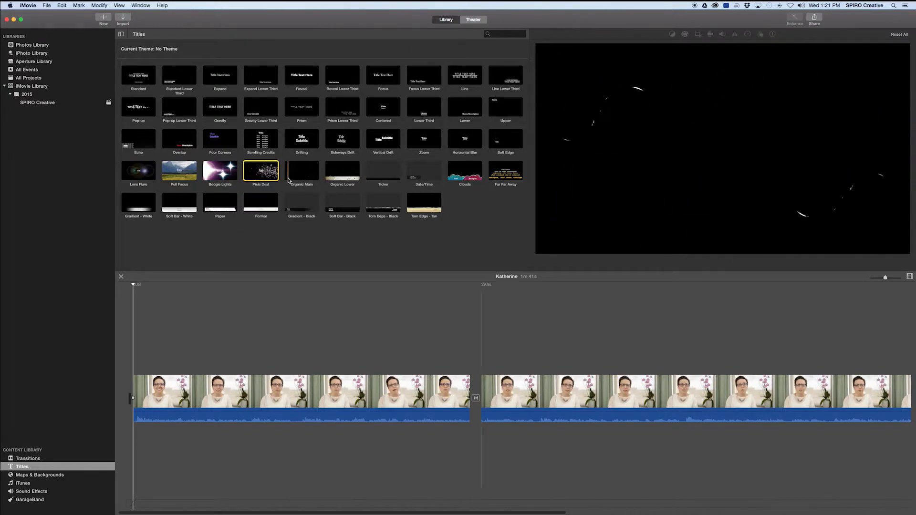
pyautogui.click(511, 81)
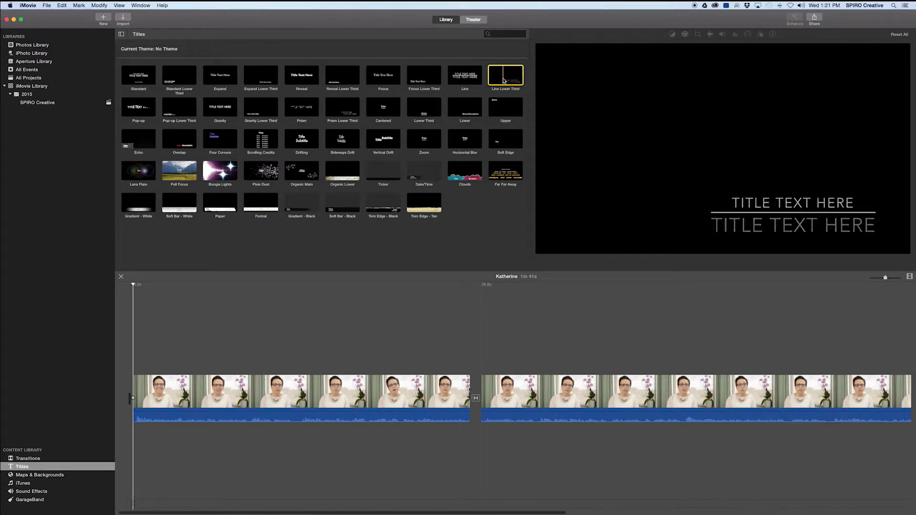
pyautogui.moveTo(511, 81); pyautogui.dragTo(201, 371)
pyautogui.click(190, 372)
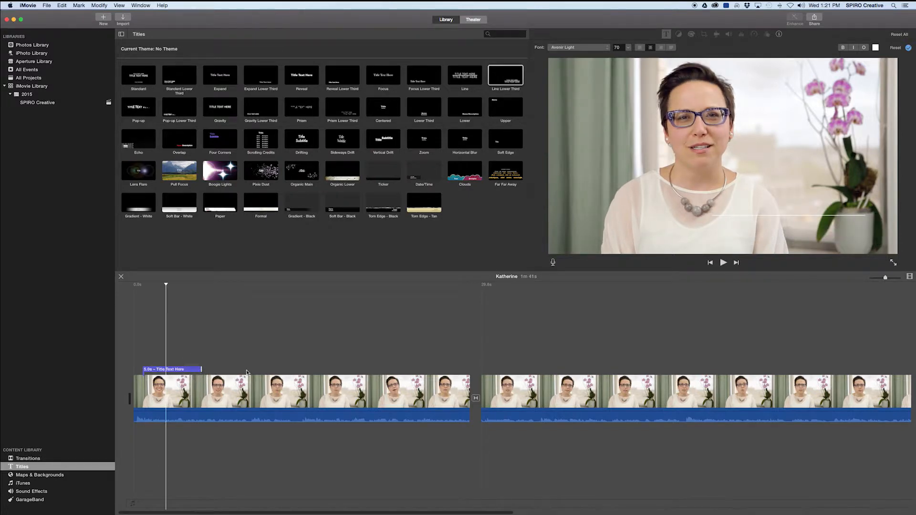
# - Enter the speaker's full name and IMAGE CONSULTANT as the title's two lines
pyautogui.click(167, 371)
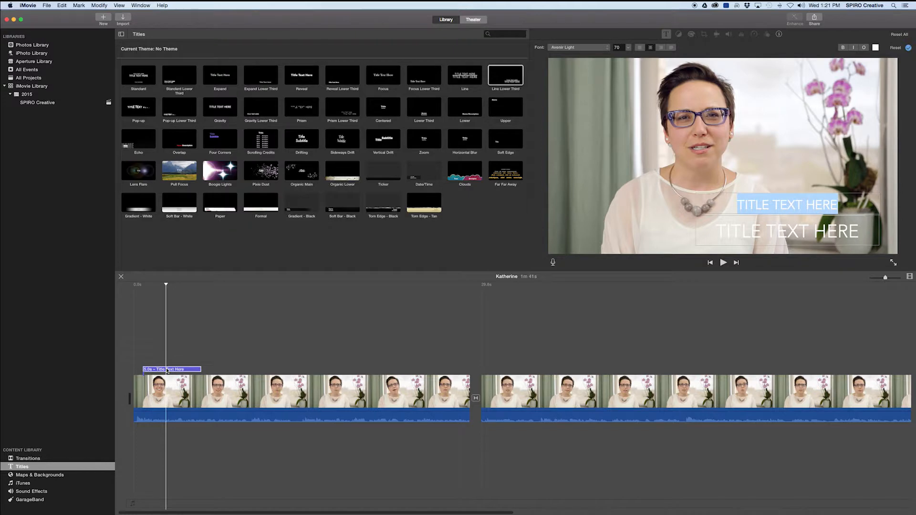
pyautogui.press('Tab')
pyautogui.press('BackSpace')
pyautogui.write('IMAGE CONSULTAN')
pyautogui.press('BackSpace')
pyautogui.press('BackSpace')
pyautogui.press('BackSpace')
pyautogui.press('BackSpace')
pyautogui.press('BackSpace')
pyautogui.press('BackSpace')
pyautogui.press('BackSpace')
pyautogui.press('BackSpace')
pyautogui.press('BackSpace')
pyautogui.press('BackSpace')
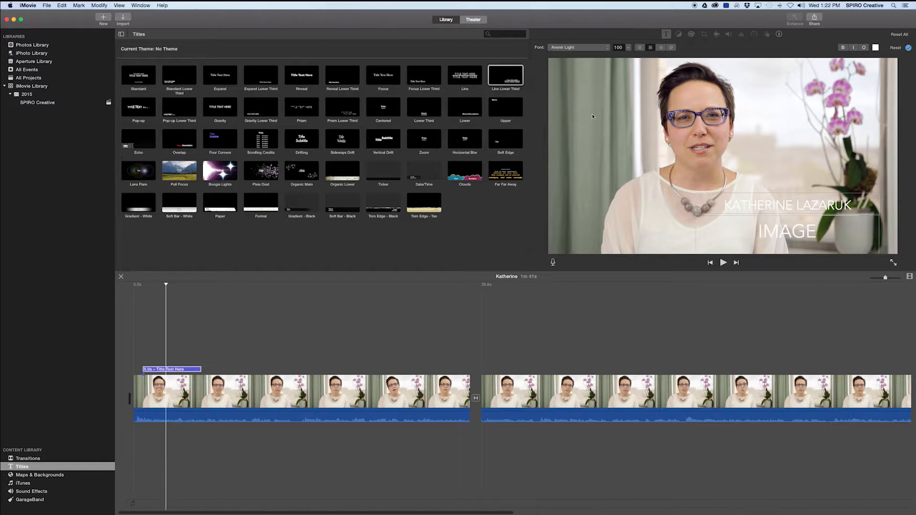
# - Set the title text to size 80 in Seravek Bold and play it back
pyautogui.click(628, 50)
pyautogui.click(624, 71)
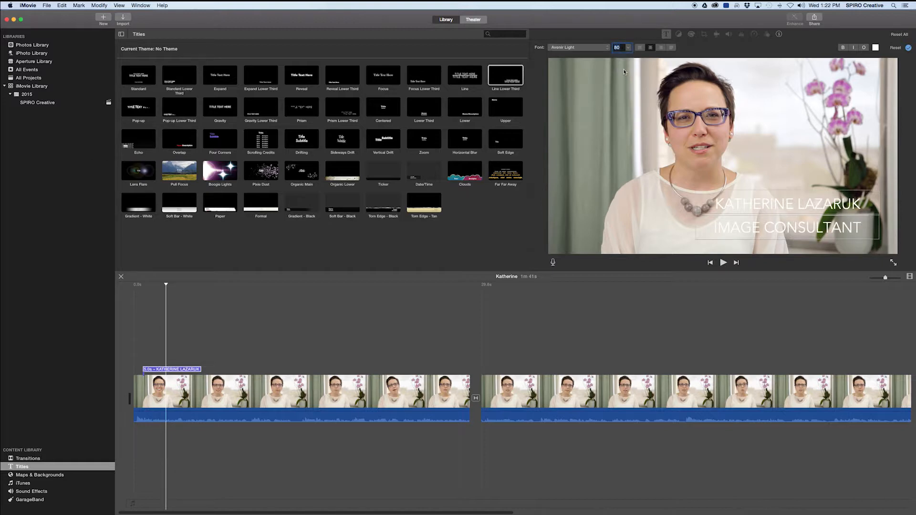
pyautogui.click(606, 48)
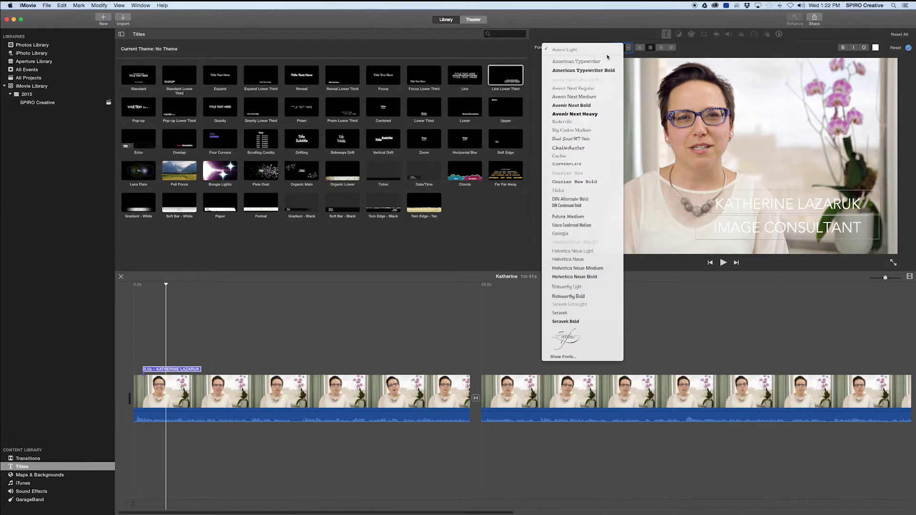
pyautogui.click(596, 149)
pyautogui.click(591, 47)
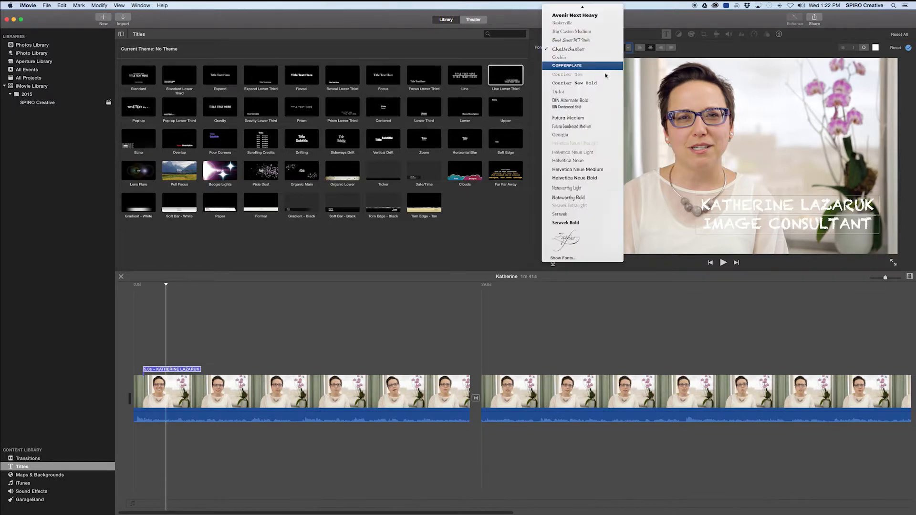
pyautogui.click(593, 224)
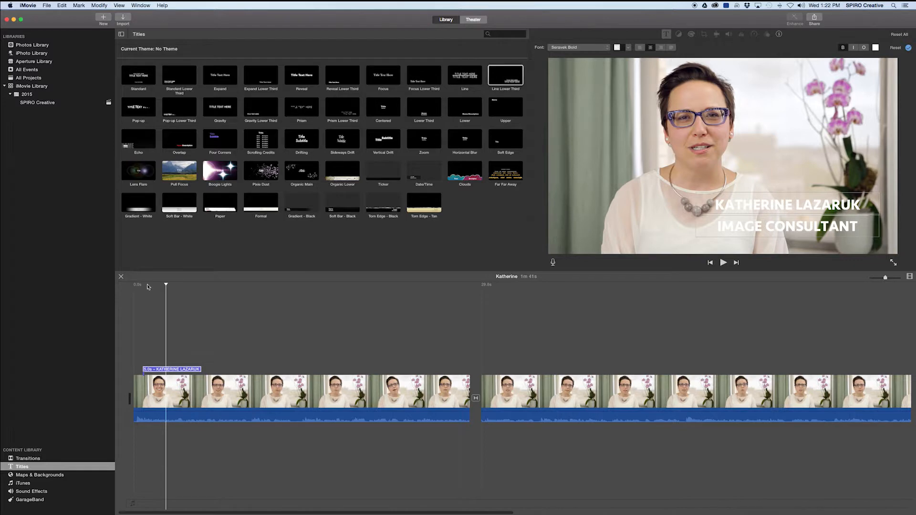
pyautogui.click(162, 287)
pyautogui.press('space')
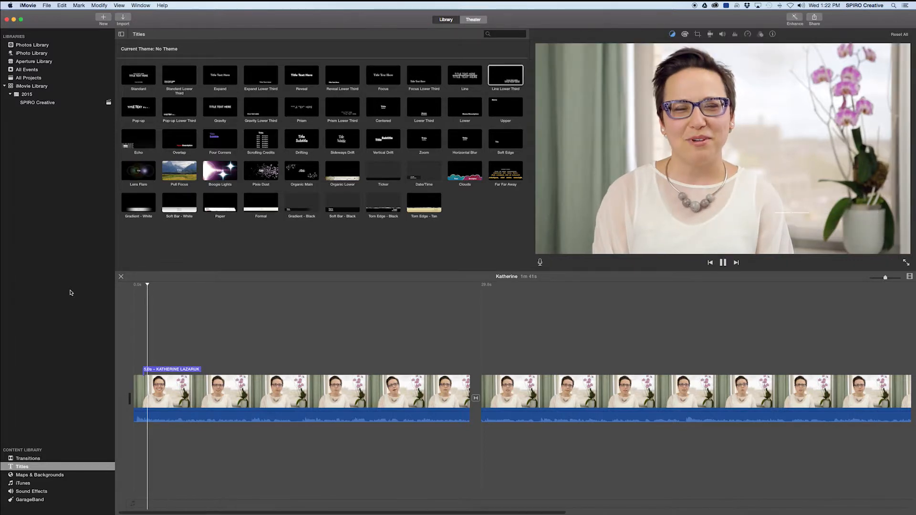
pyautogui.press('space')
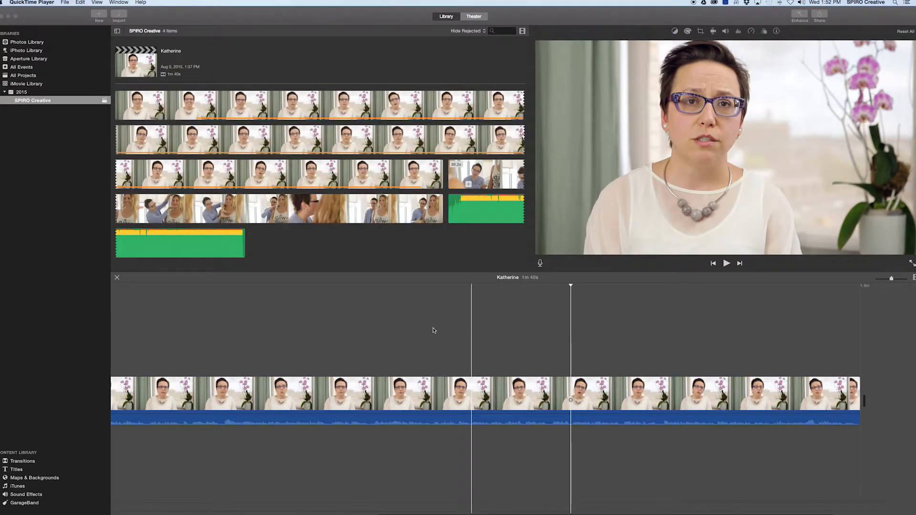
# - Add an 8-second range of the fourth event clip as a cutaway and drag its volume to 0%
pyautogui.click(480, 177)
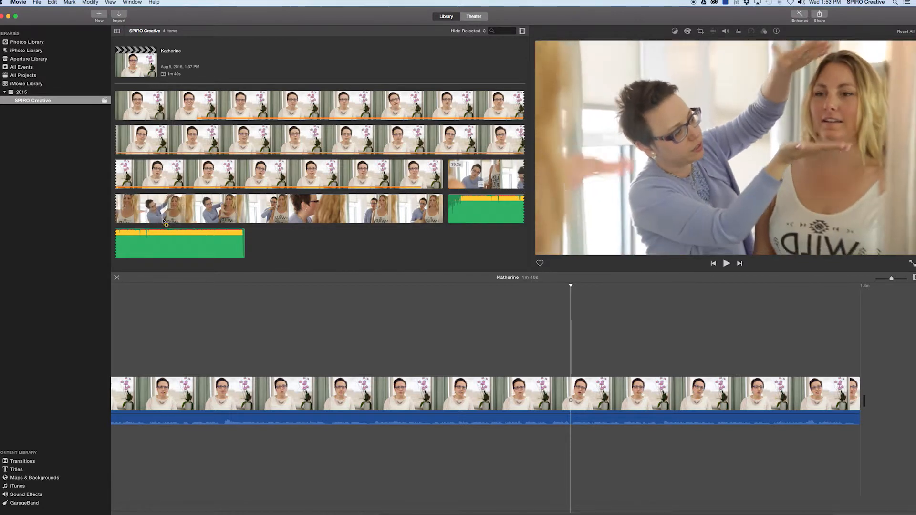
pyautogui.moveTo(168, 217); pyautogui.dragTo(580, 370)
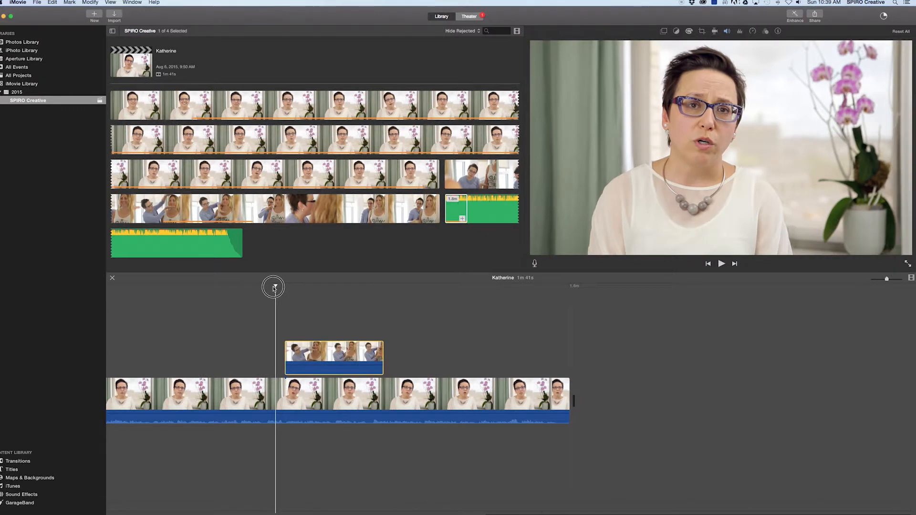
pyautogui.click(273, 288)
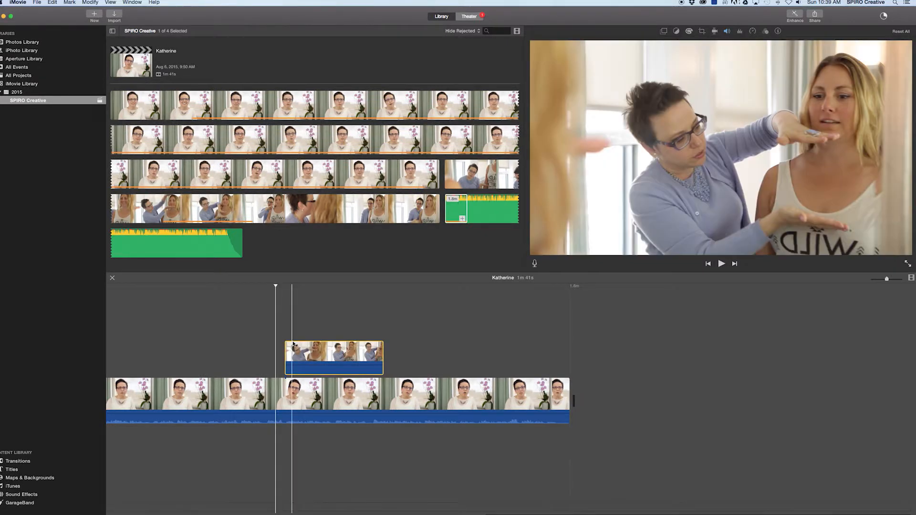
pyautogui.moveTo(313, 365); pyautogui.dragTo(313, 376)
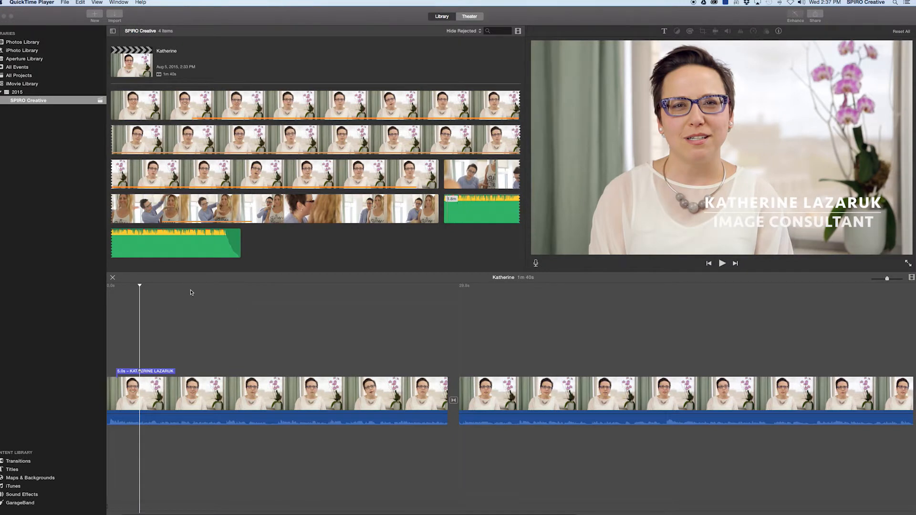
# - Place the End_of_Summer music under the start of the interview and lower its volume
pyautogui.click(141, 286)
pyautogui.moveTo(128, 285); pyautogui.dragTo(108, 286)
pyautogui.click(129, 286)
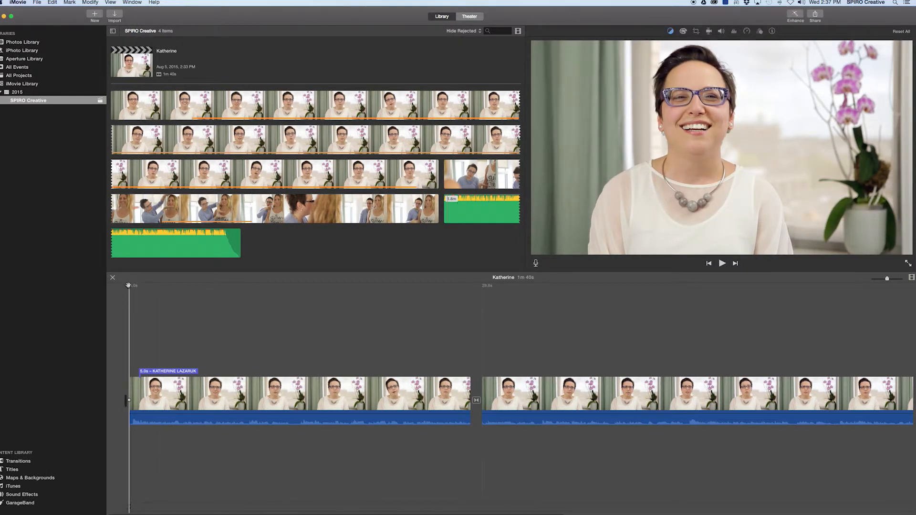
pyautogui.click(446, 217)
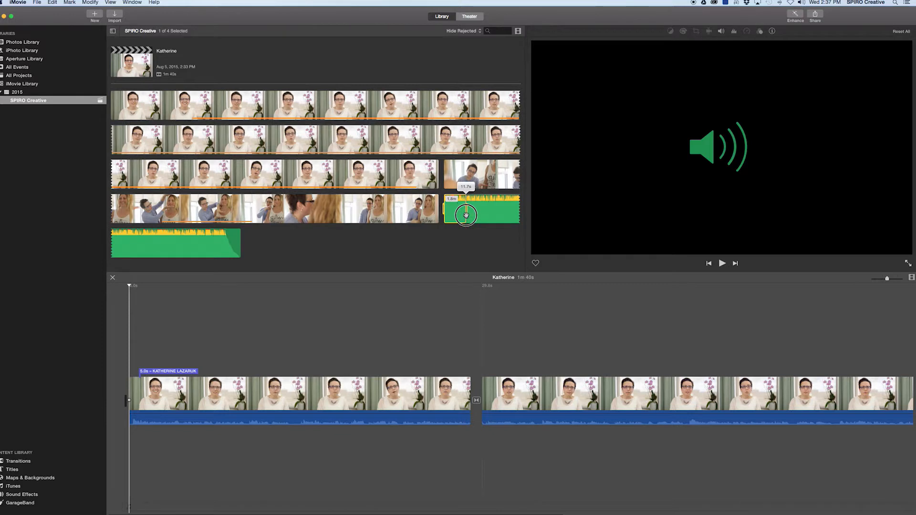
pyautogui.moveTo(452, 211); pyautogui.dragTo(128, 446)
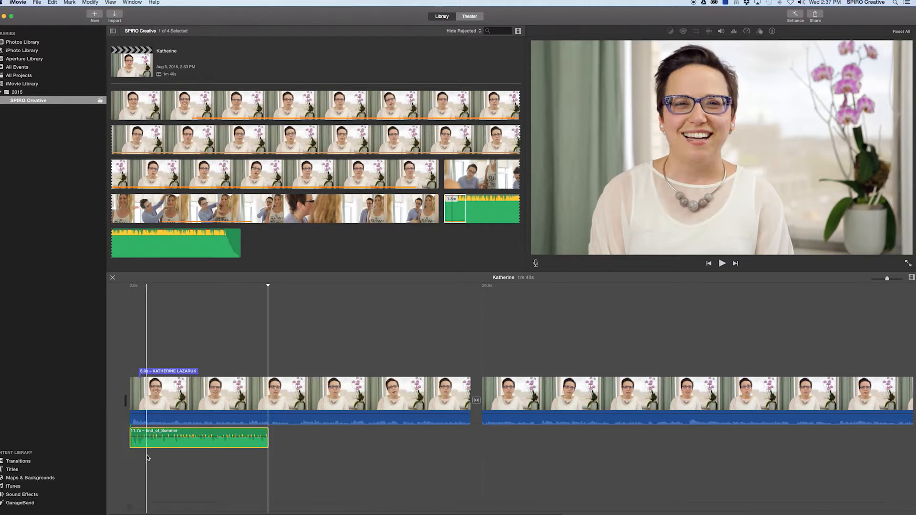
pyautogui.click(119, 462)
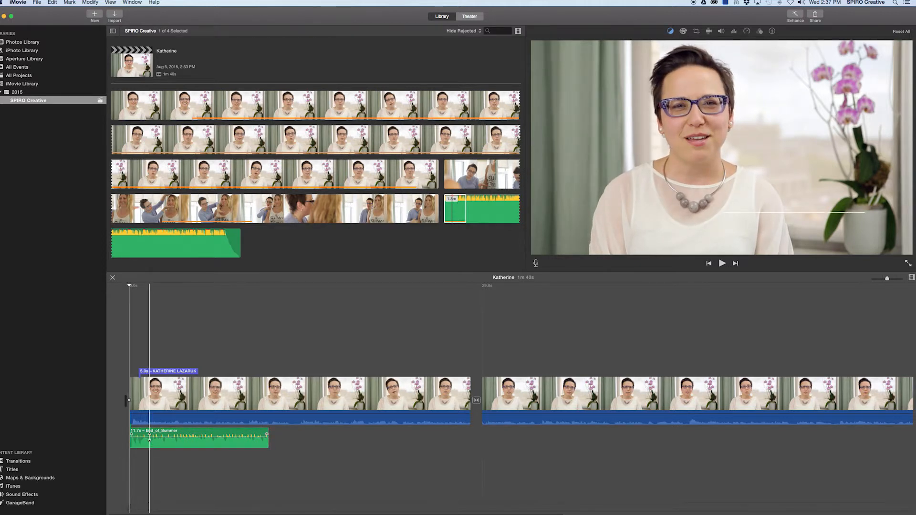
pyautogui.moveTo(149, 436); pyautogui.dragTo(147, 446)
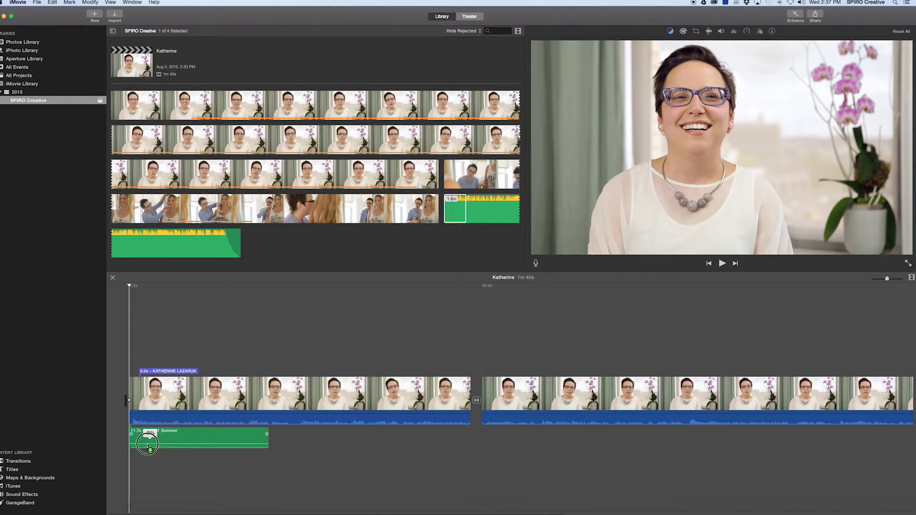
# - Play back the music mix, trim the end of the music clip, and replay to check
pyautogui.press('space')
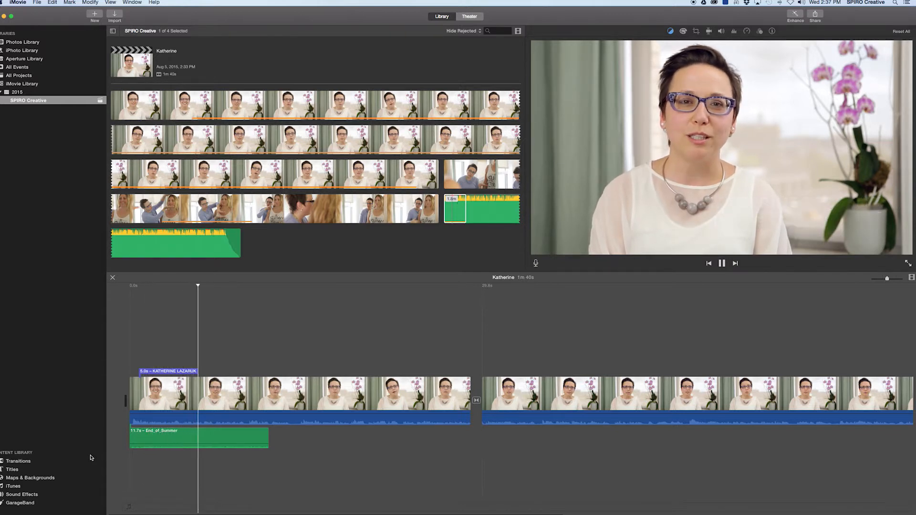
pyautogui.press('space')
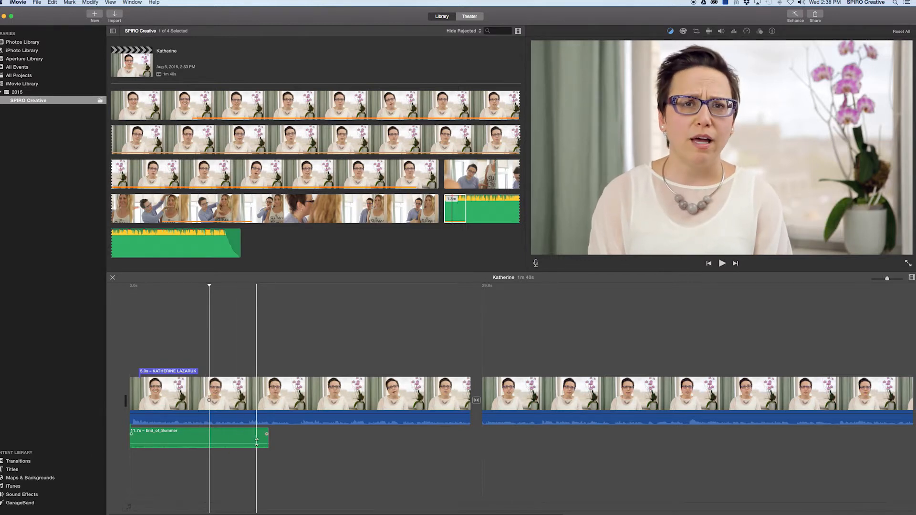
pyautogui.click(255, 472)
pyautogui.press('space')
pyautogui.press('space')
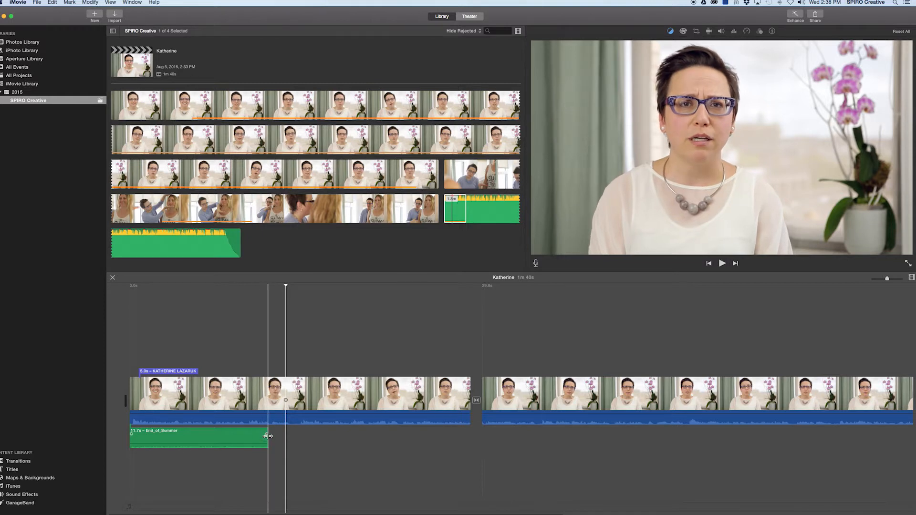
pyautogui.moveTo(267, 435); pyautogui.dragTo(266, 436)
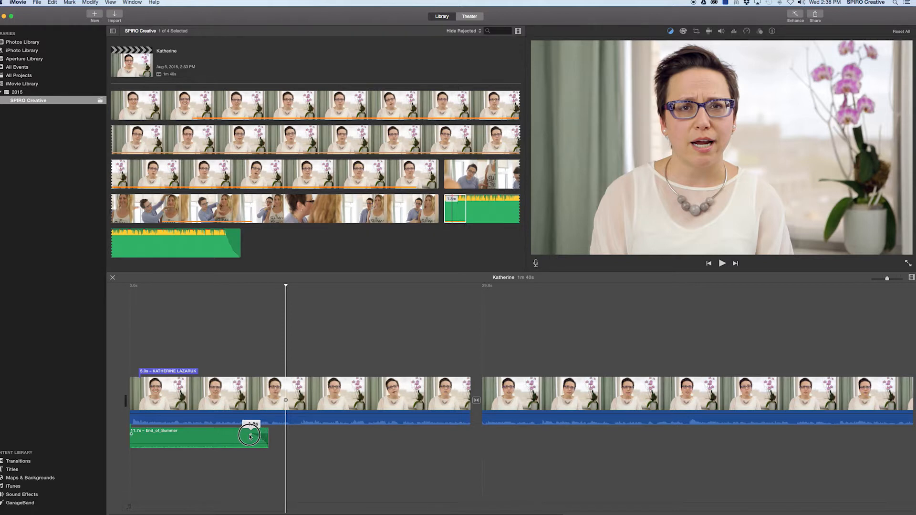
pyautogui.click(236, 394)
pyautogui.press('space')
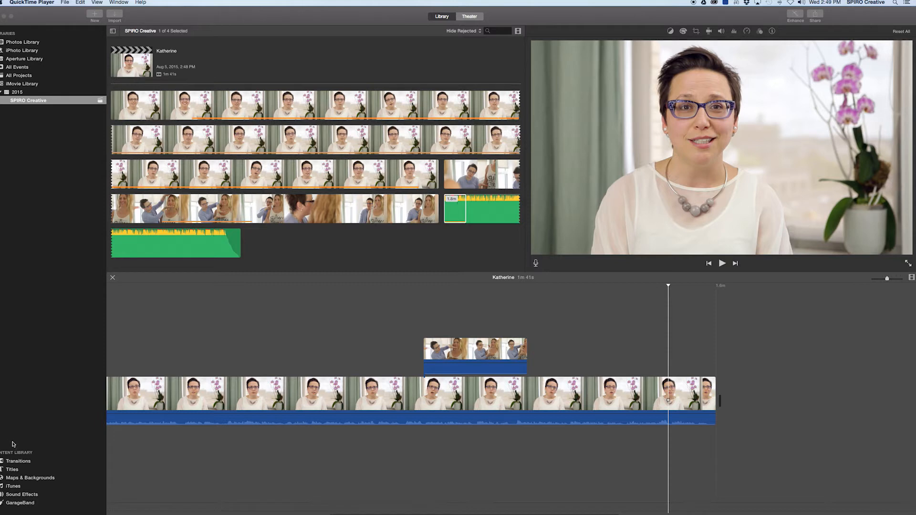
# - Add the White background from Maps & Backgrounds as a clip after the interview's end
pyautogui.click(35, 478)
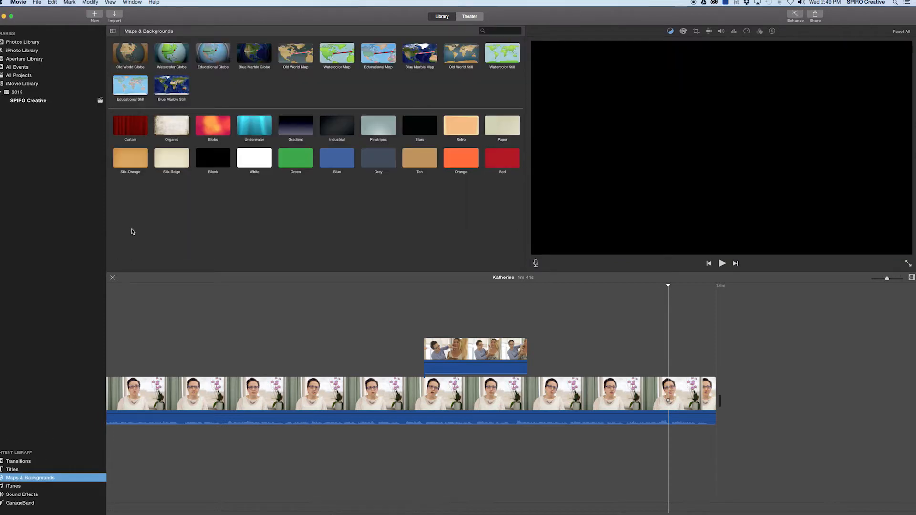
pyautogui.click(156, 130)
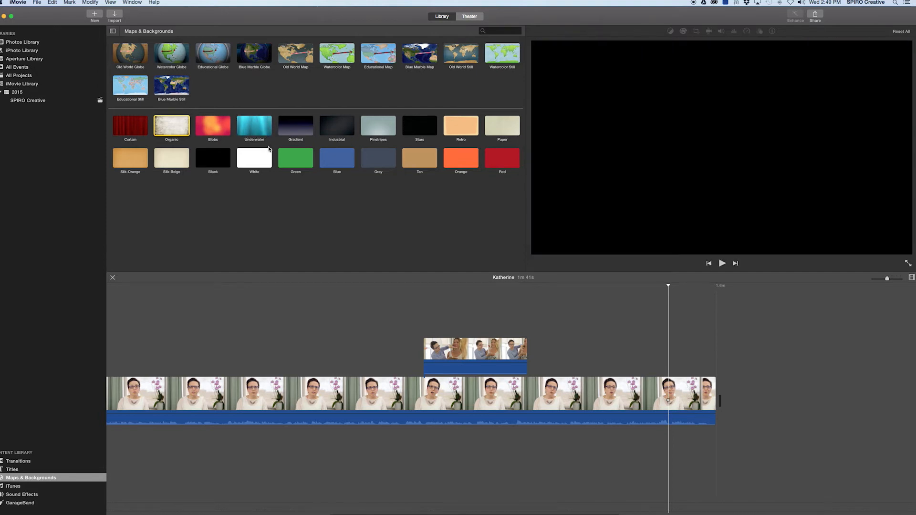
pyautogui.click(256, 158)
pyautogui.moveTo(251, 159); pyautogui.dragTo(761, 377)
pyautogui.moveTo(730, 395); pyautogui.dragTo(733, 396)
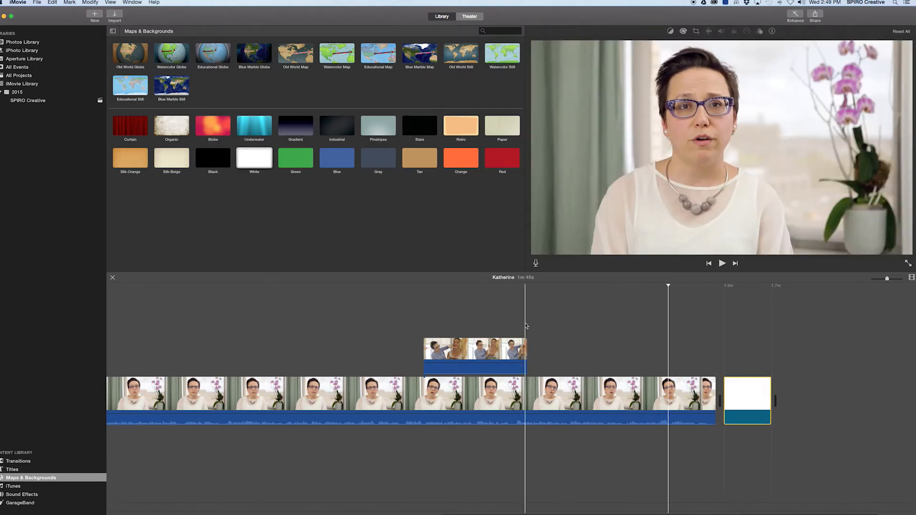
# - Insert a Cross Dissolve between the interview and the white clip, then play it back
pyautogui.click(14, 462)
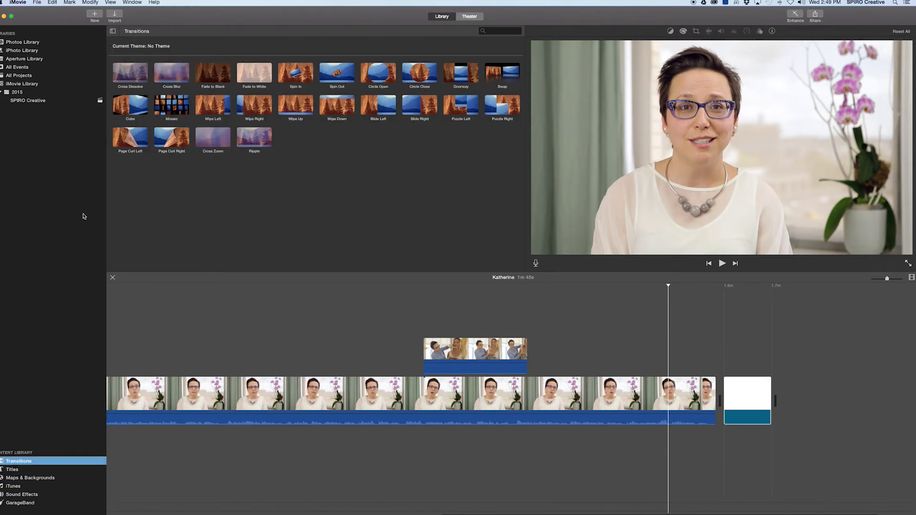
pyautogui.moveTo(128, 72); pyautogui.dragTo(719, 400)
pyautogui.click(695, 287)
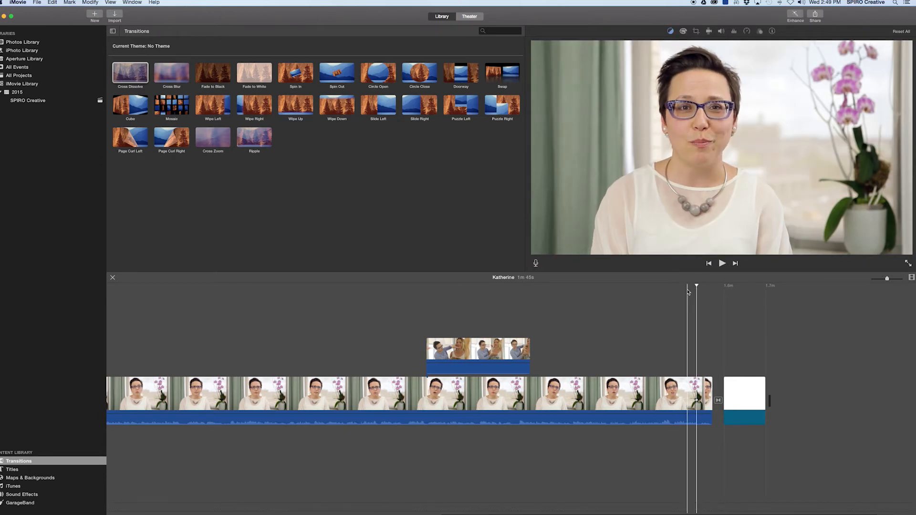
pyautogui.press('space')
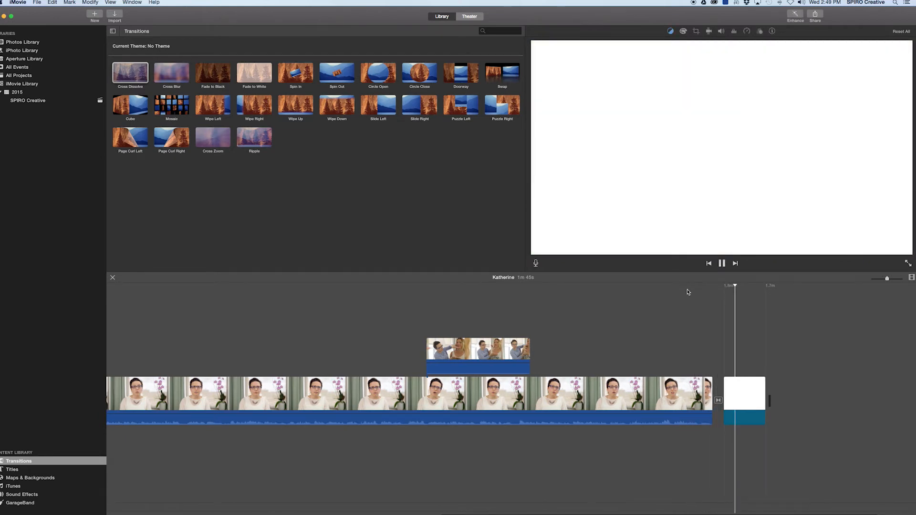
pyautogui.press('space')
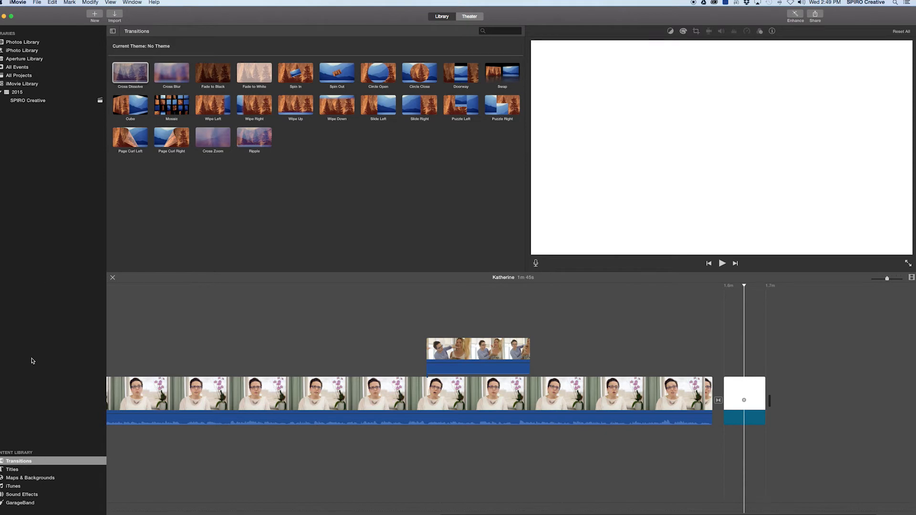
# - Add the Line title over the white clip with a purple first line reading VISIT
pyautogui.click(14, 471)
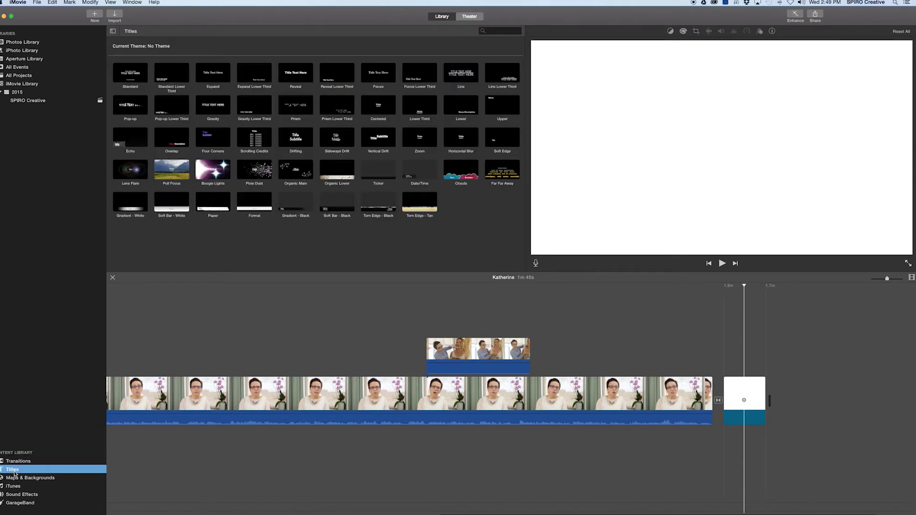
pyautogui.moveTo(461, 73); pyautogui.dragTo(765, 372)
pyautogui.doubleClick(740, 371)
pyautogui.click(876, 45)
pyautogui.moveTo(203, 346); pyautogui.dragTo(183, 347)
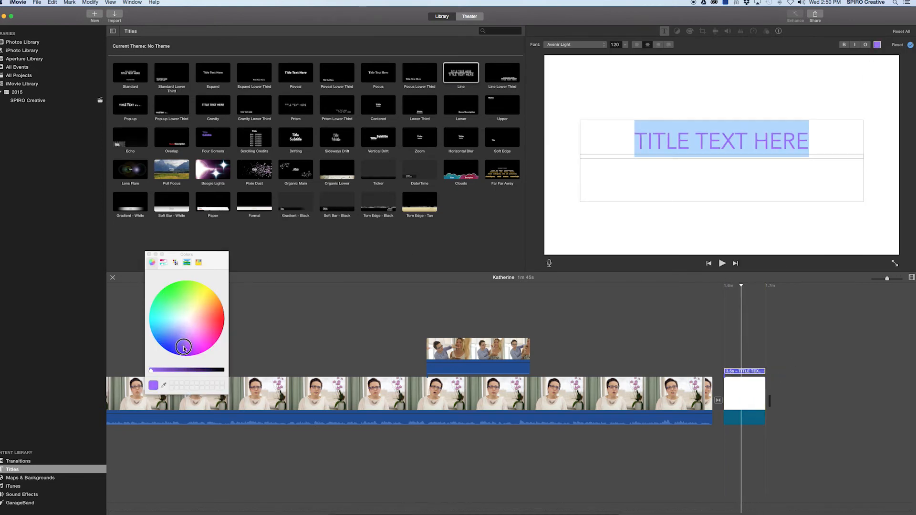
pyautogui.click(148, 254)
pyautogui.write('V')
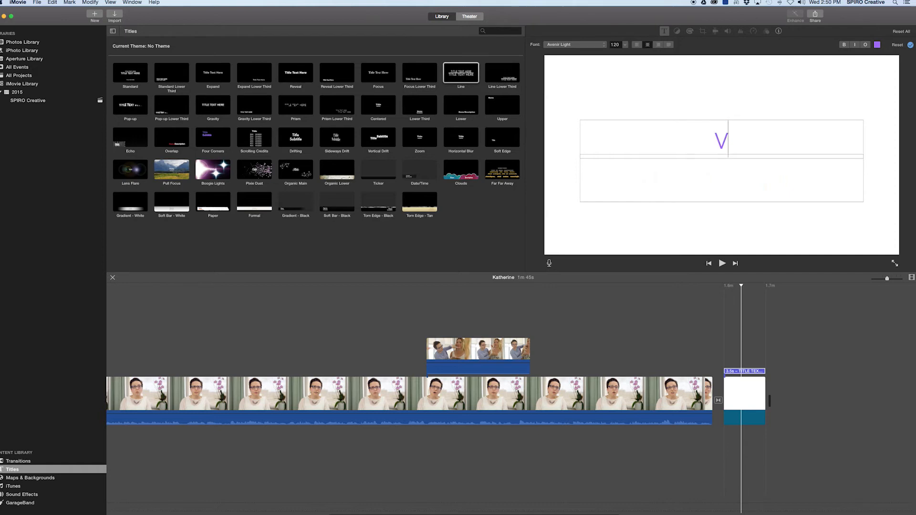
# - Make the title's second line purple reading ICUIMAGE.COM, then play the end card to check
pyautogui.click(631, 180)
pyautogui.moveTo(831, 180); pyautogui.dragTo(534, 191)
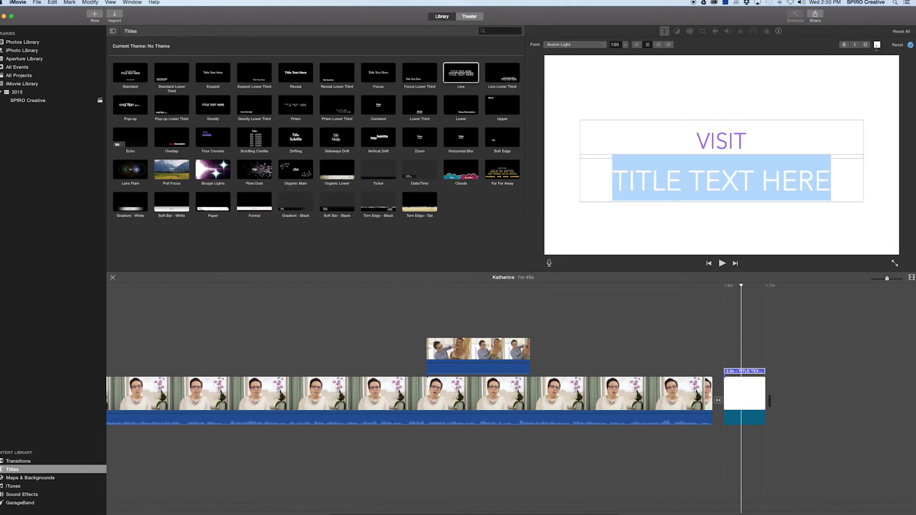
pyautogui.click(876, 45)
pyautogui.moveTo(190, 322); pyautogui.dragTo(184, 347)
pyautogui.click(148, 254)
pyautogui.write('ICUIMAGE.COM')
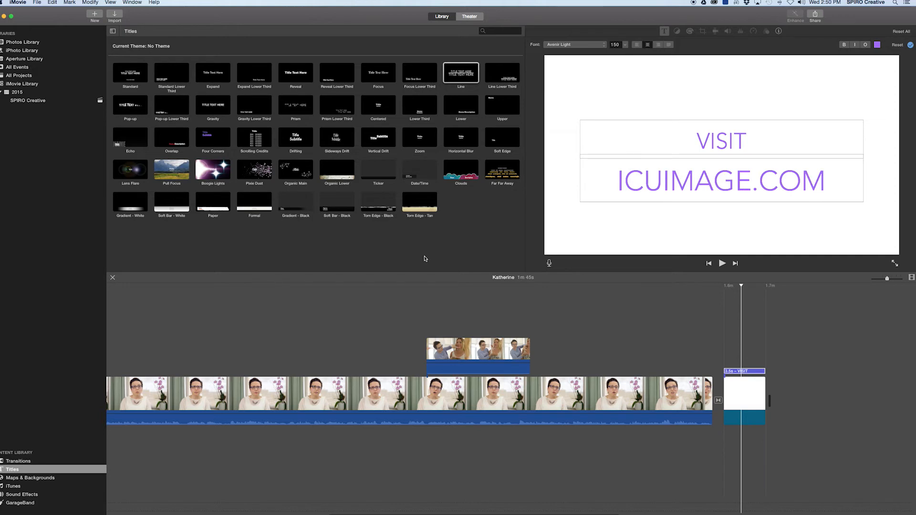
pyautogui.press('Return')
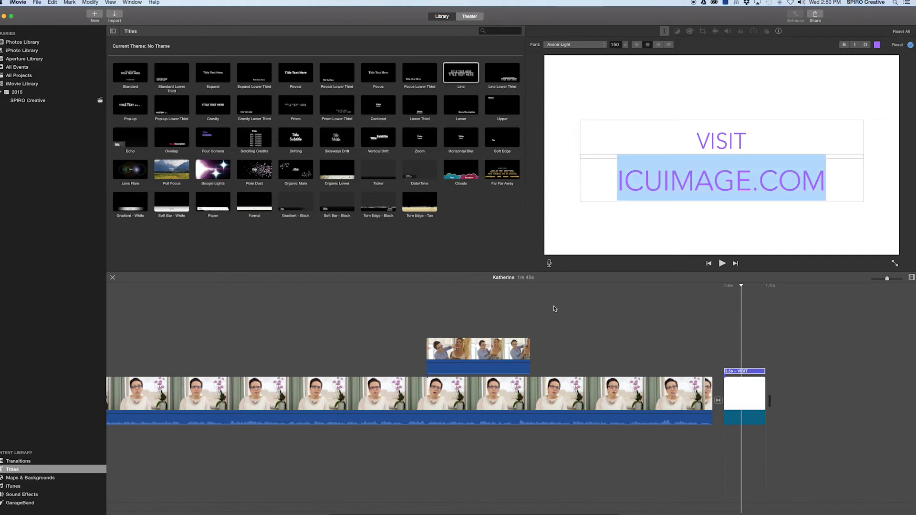
pyautogui.click(709, 288)
pyautogui.press('space')
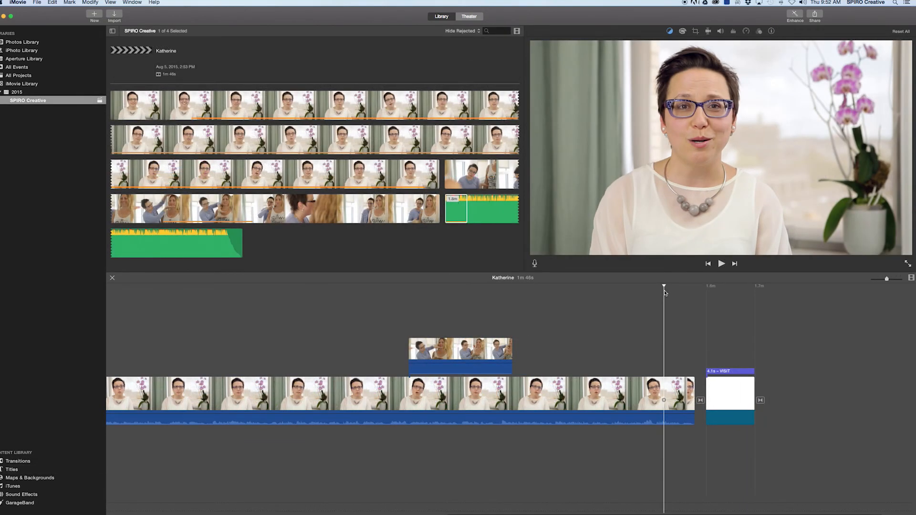
pyautogui.press('space')
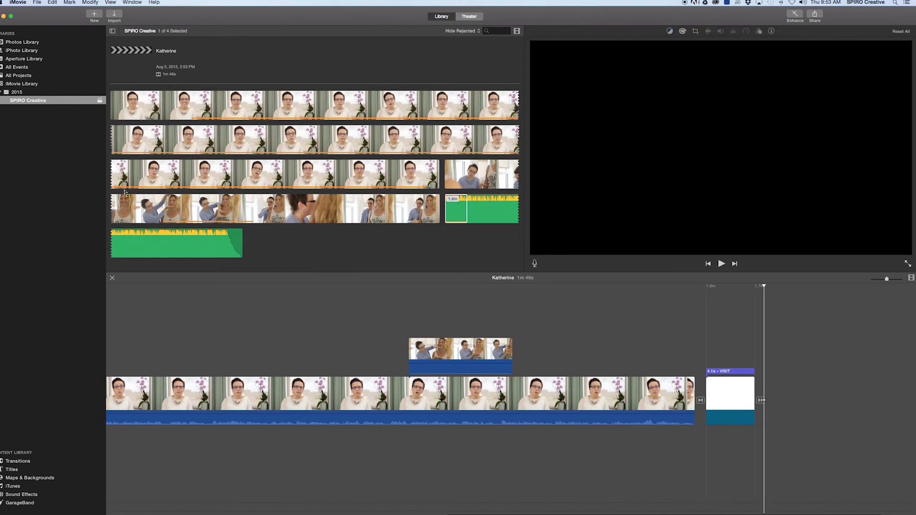
# - Export the project through File > Share > File as a 1920×1080 high-quality movie named Katherine
pyautogui.click(37, 2)
pyautogui.moveTo(44, 99)
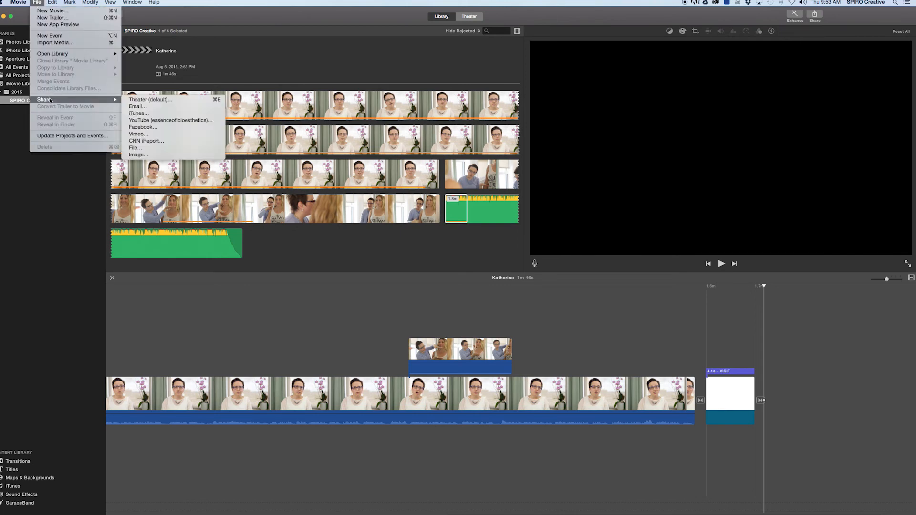
pyautogui.click(138, 150)
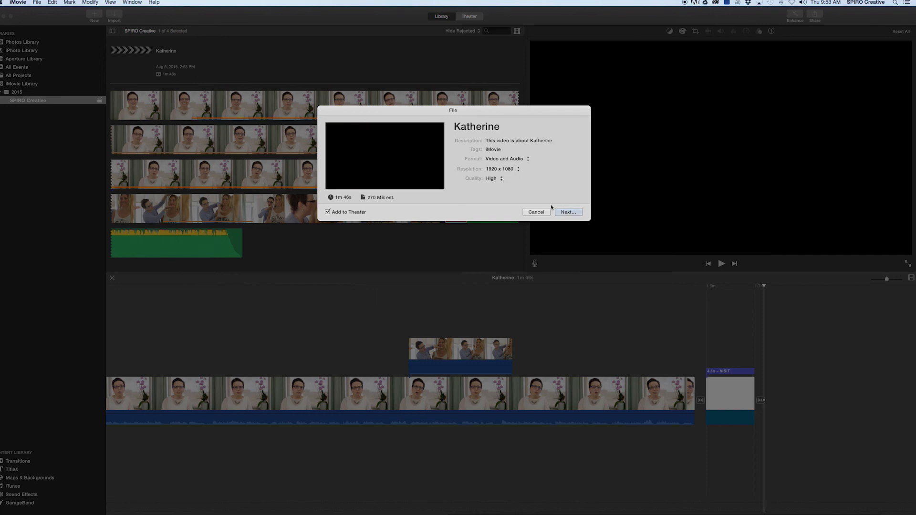
pyautogui.click(567, 212)
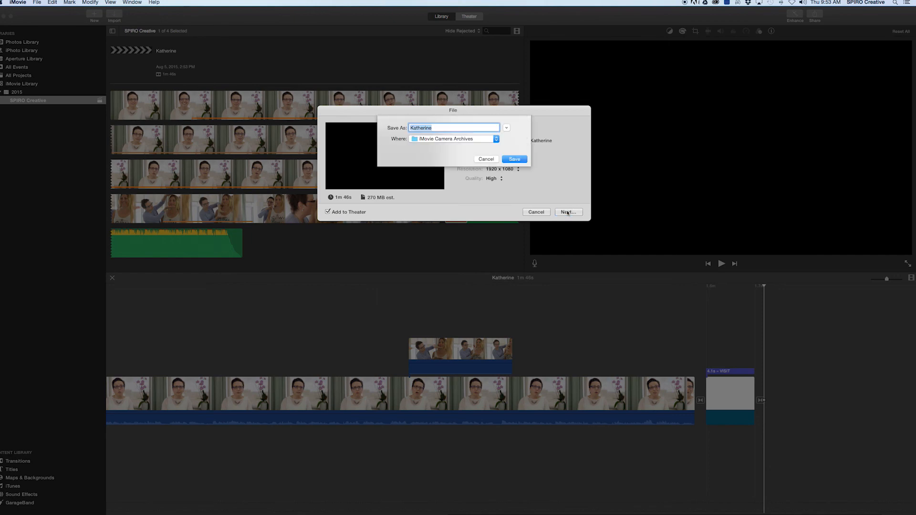
pyautogui.click(520, 159)
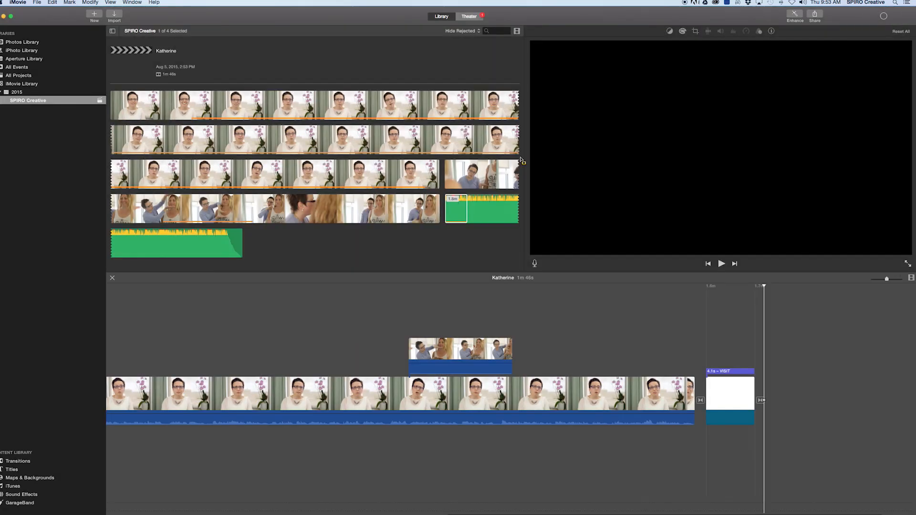